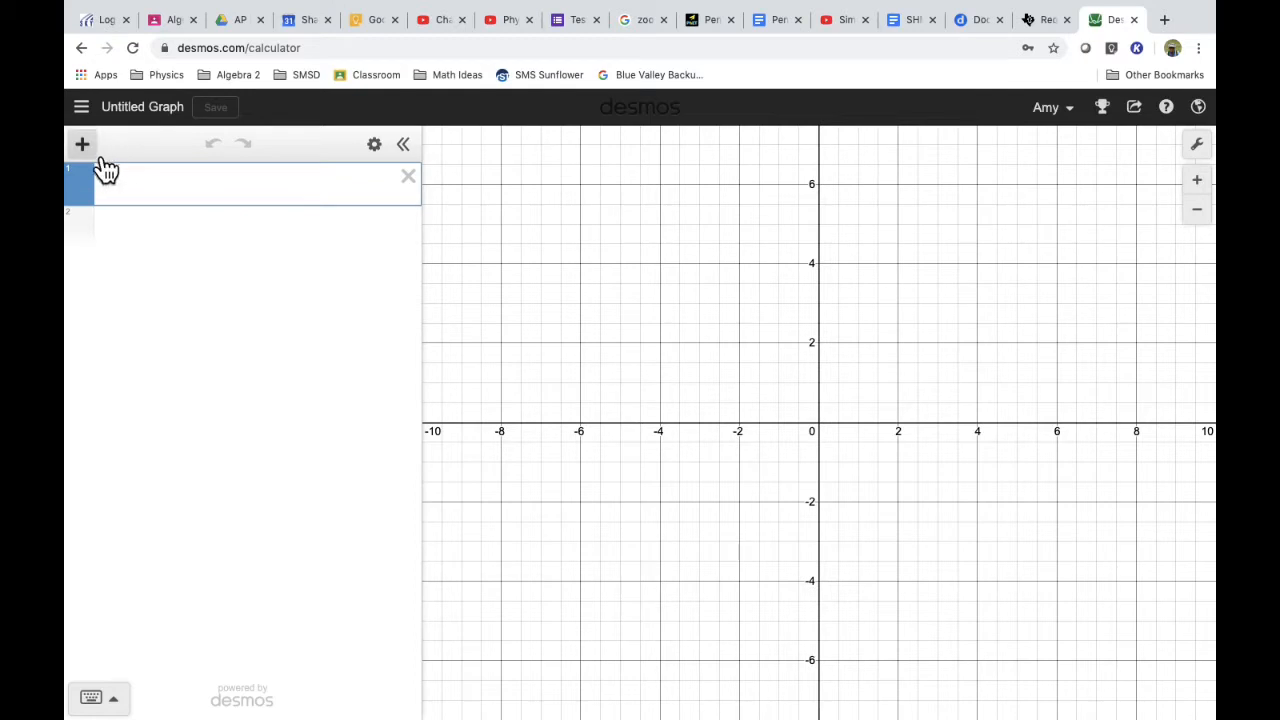
Insert a table and paste in the data pairs (0,0), (1,4), (2,10), (3,12), (4,19), (5,25) and (6,35).
click(104, 158)
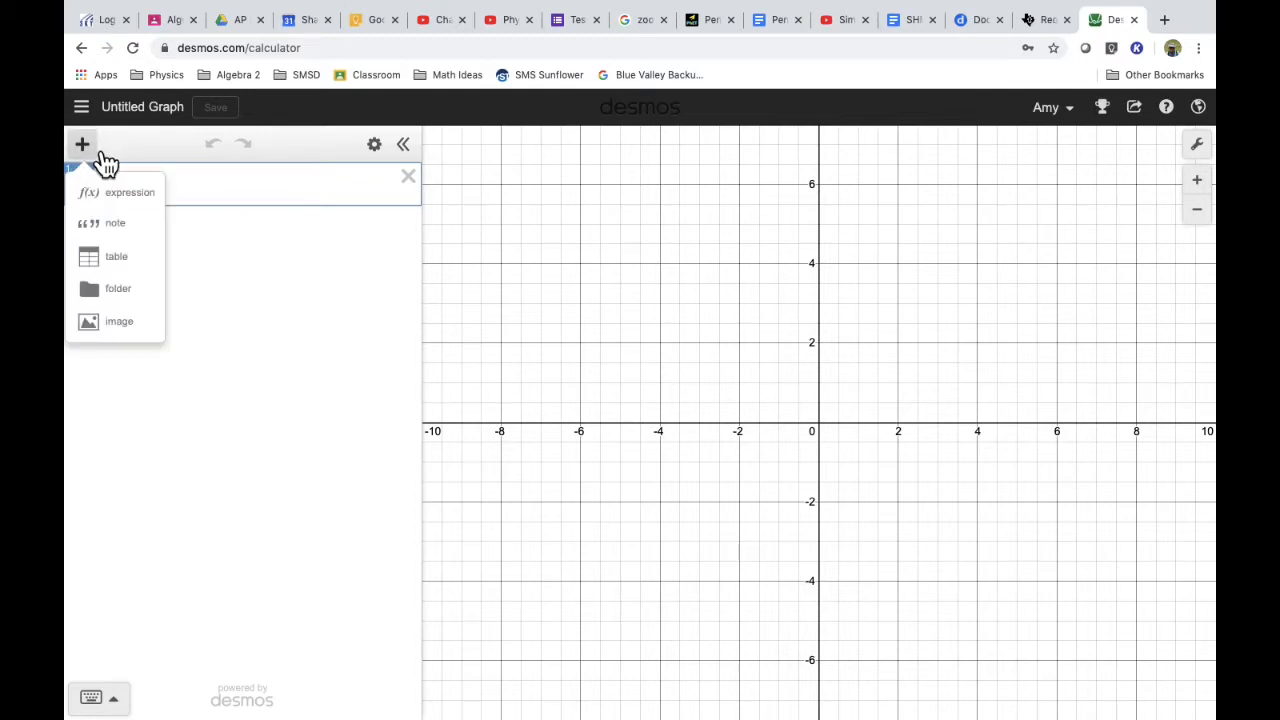
click(120, 262)
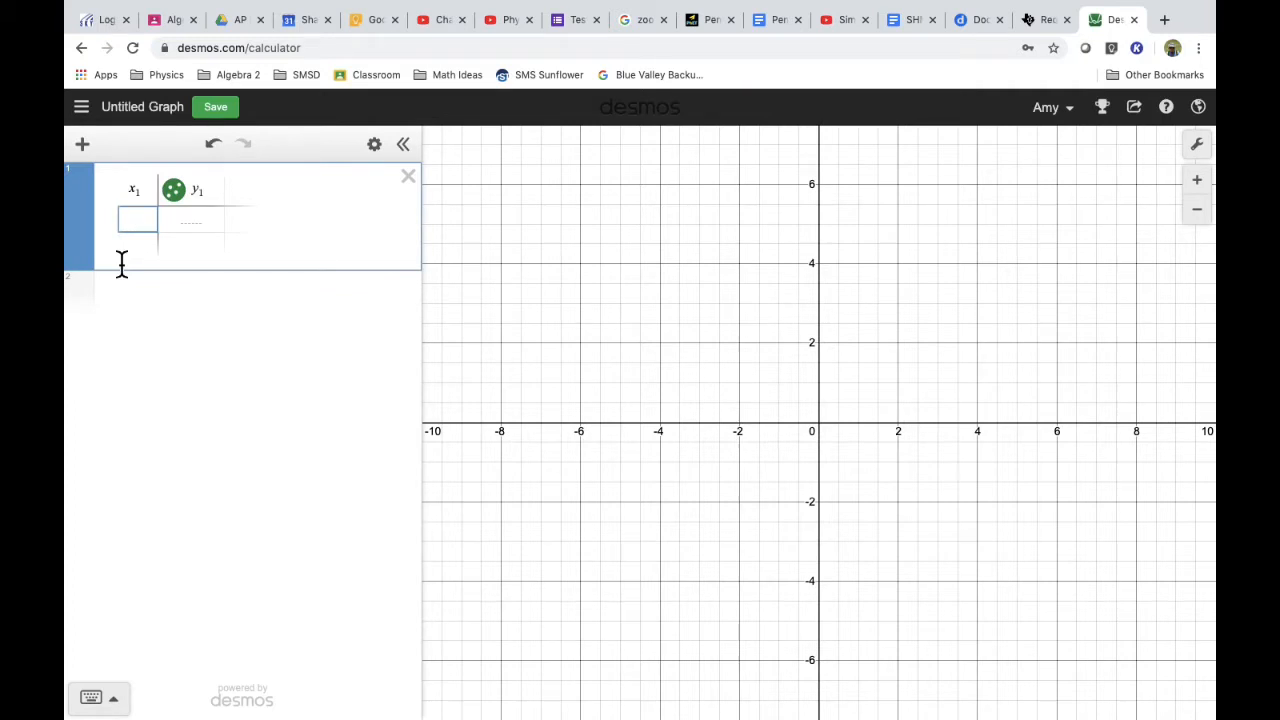
key(ctrl+v)
click(188, 458)
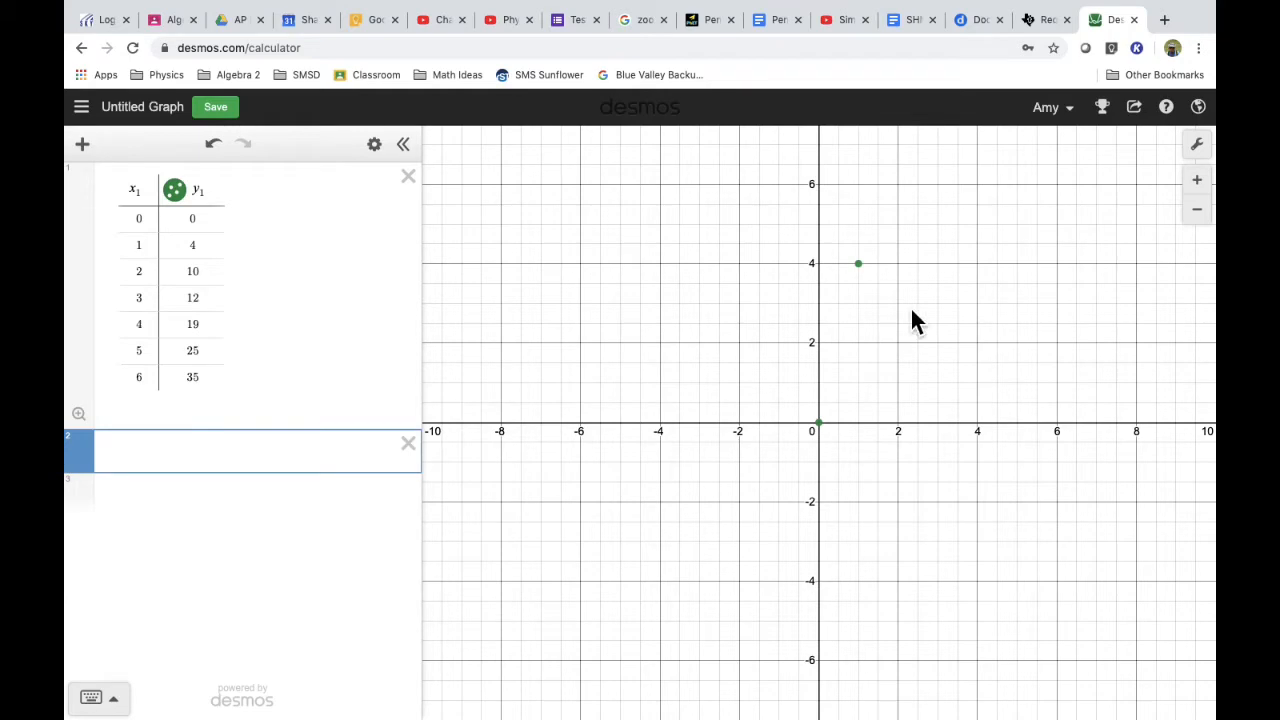
Adjust the graph's zoom and position to examine all the plotted table points together.
scroll(893, 340, down, 3)
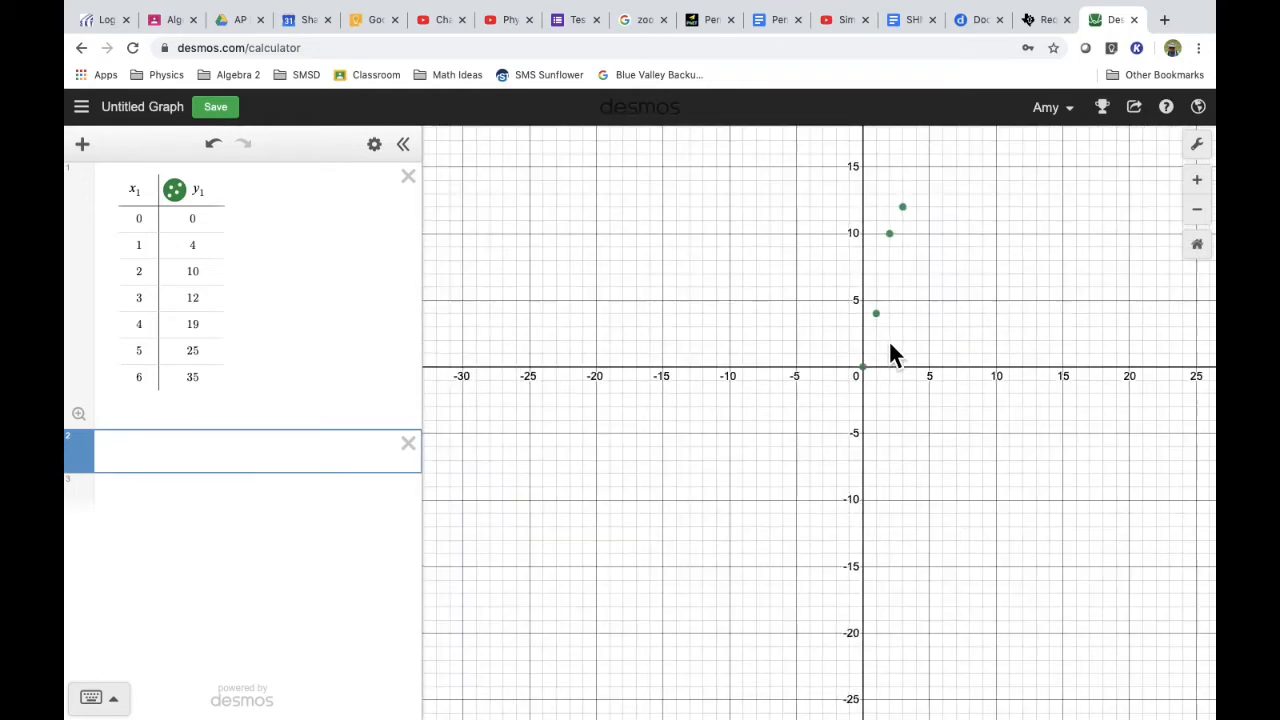
scroll(888, 339, down, 3)
drag(955, 307, 727, 433)
right_click(768, 418)
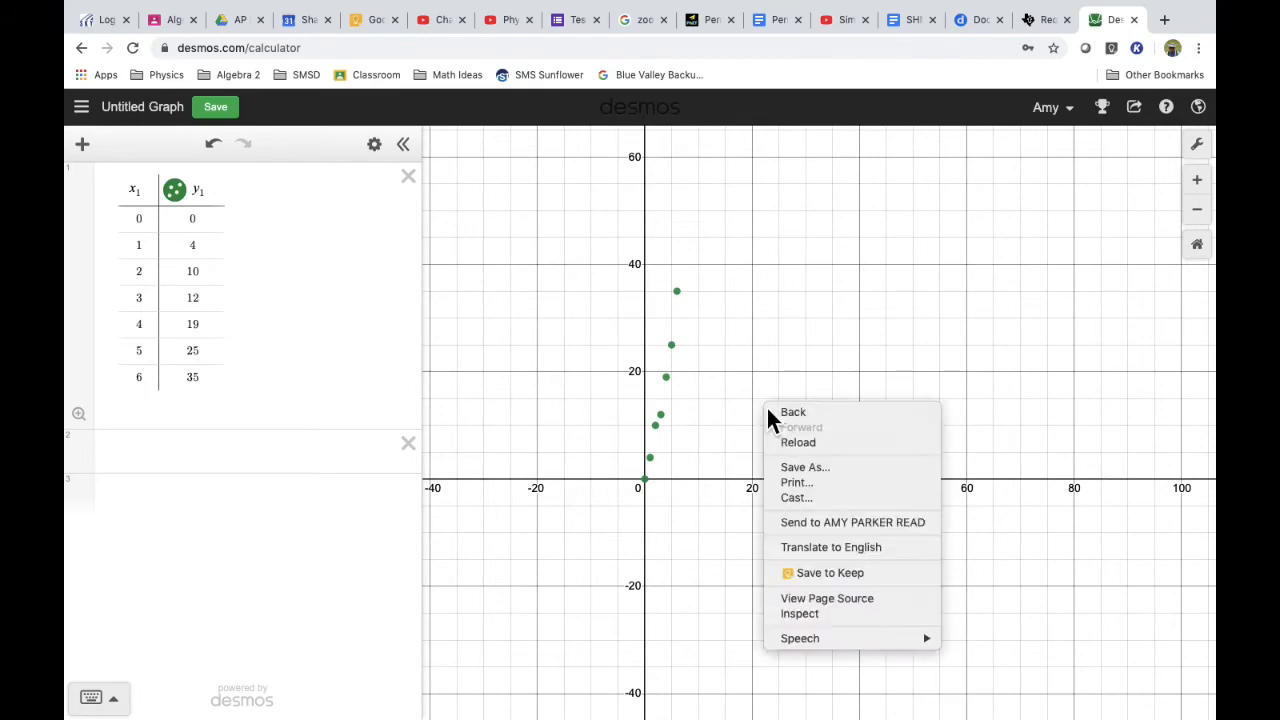
key(Escape)
drag(770, 395, 794, 394)
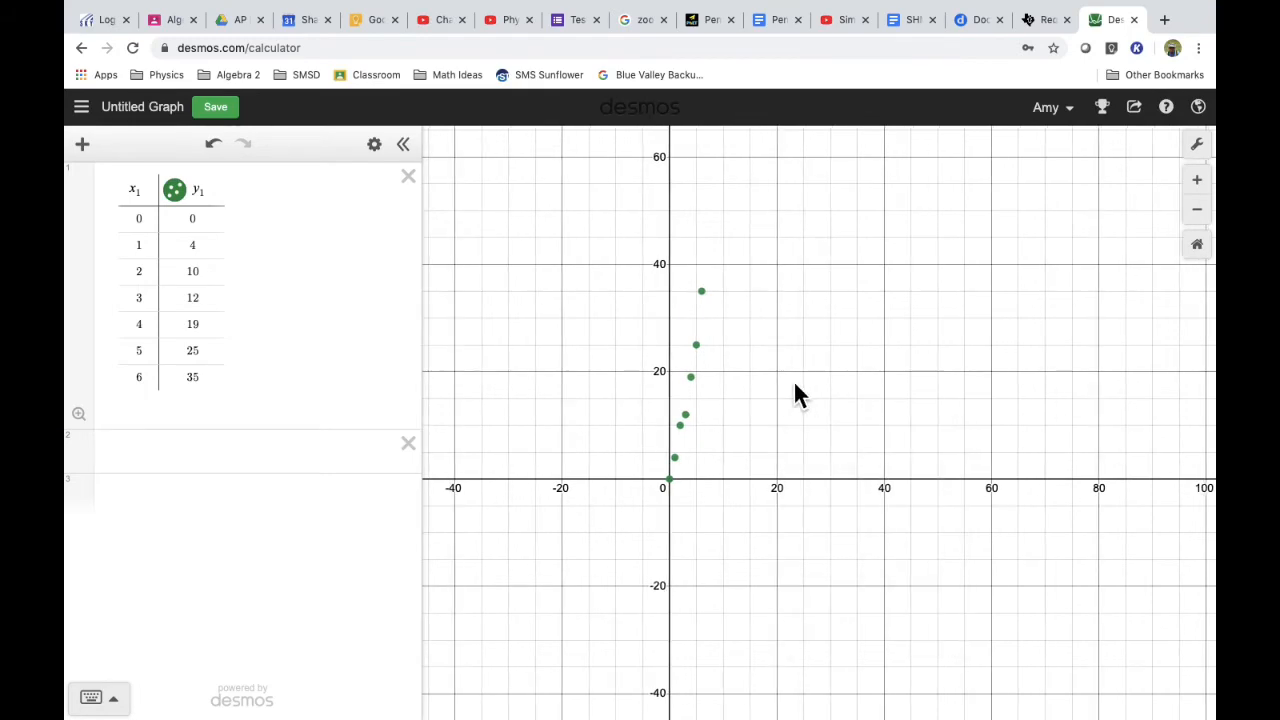
scroll(794, 394, up, 3)
scroll(794, 394, down, 2)
scroll(797, 395, up, 1)
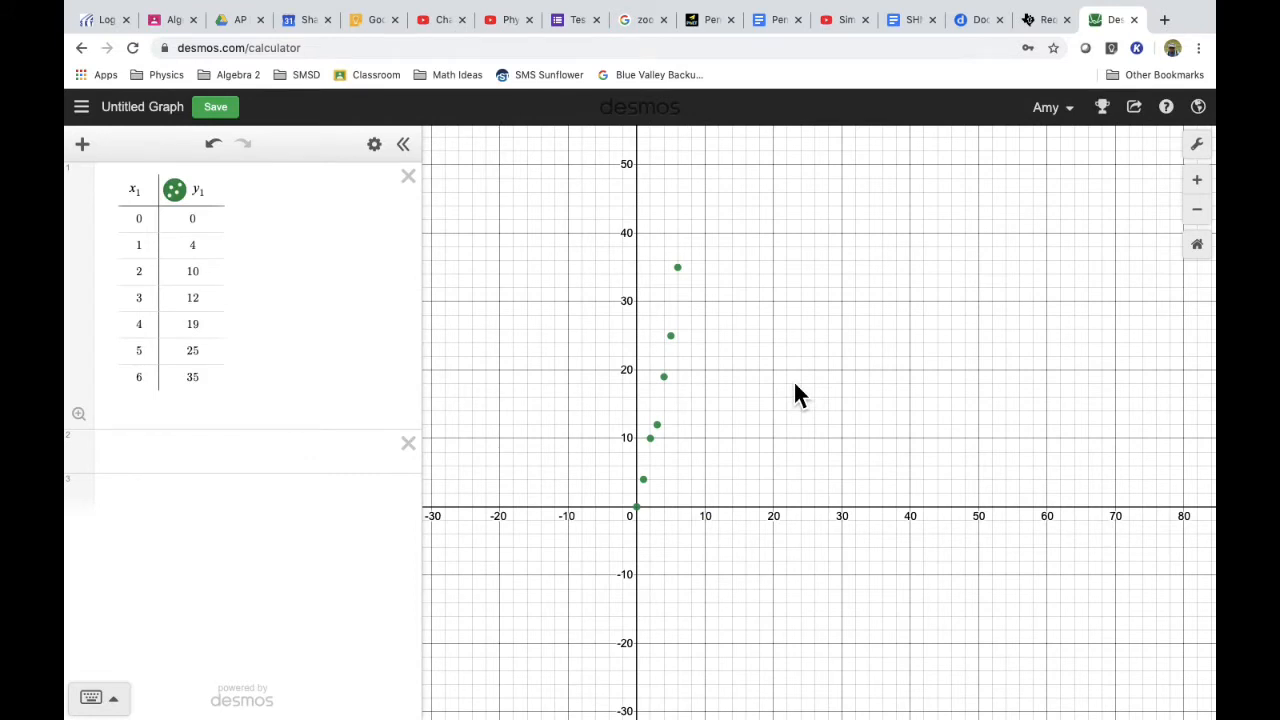
Add a linear regression through the origin below the table, y₁ ~ mx₁.
click(143, 453)
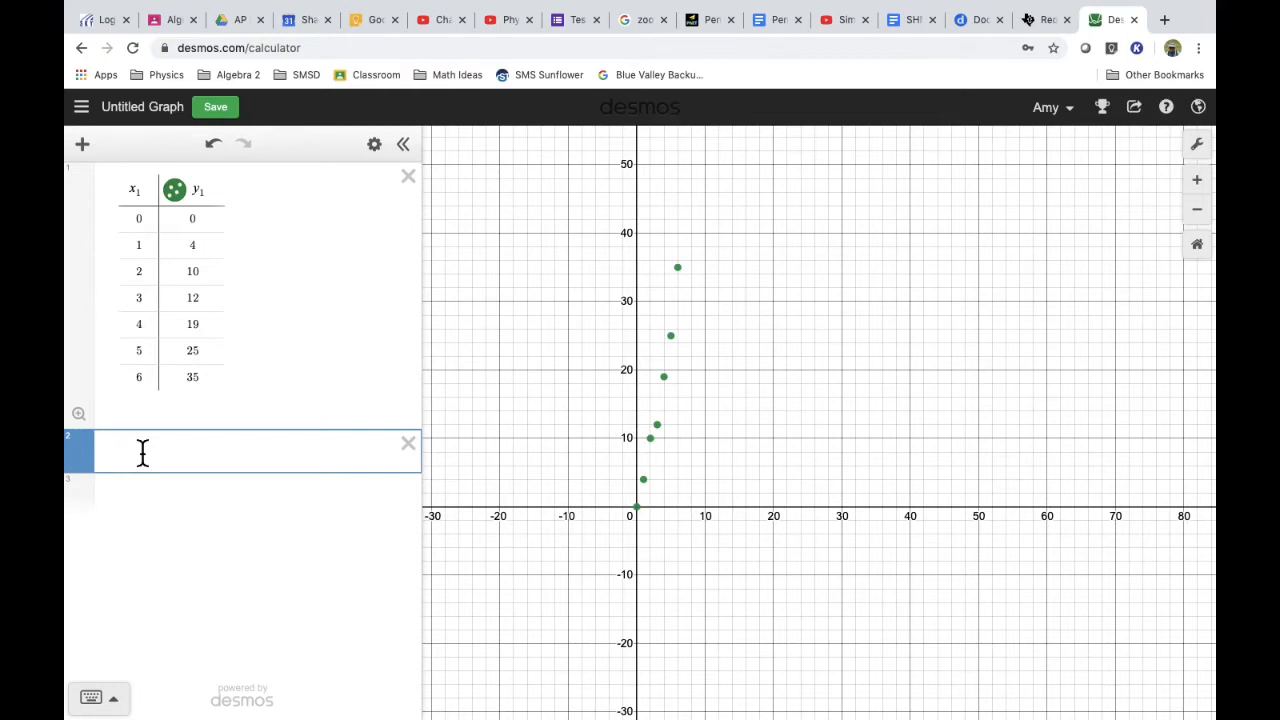
text(y1)
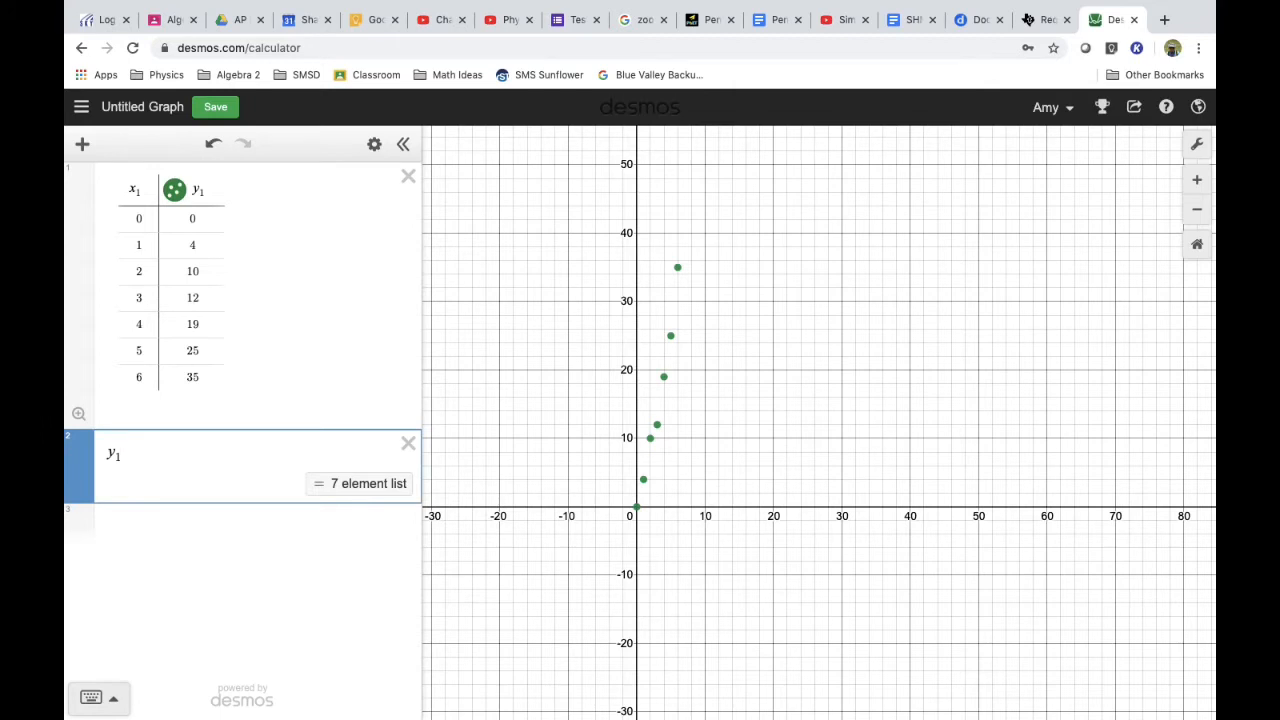
text(~)
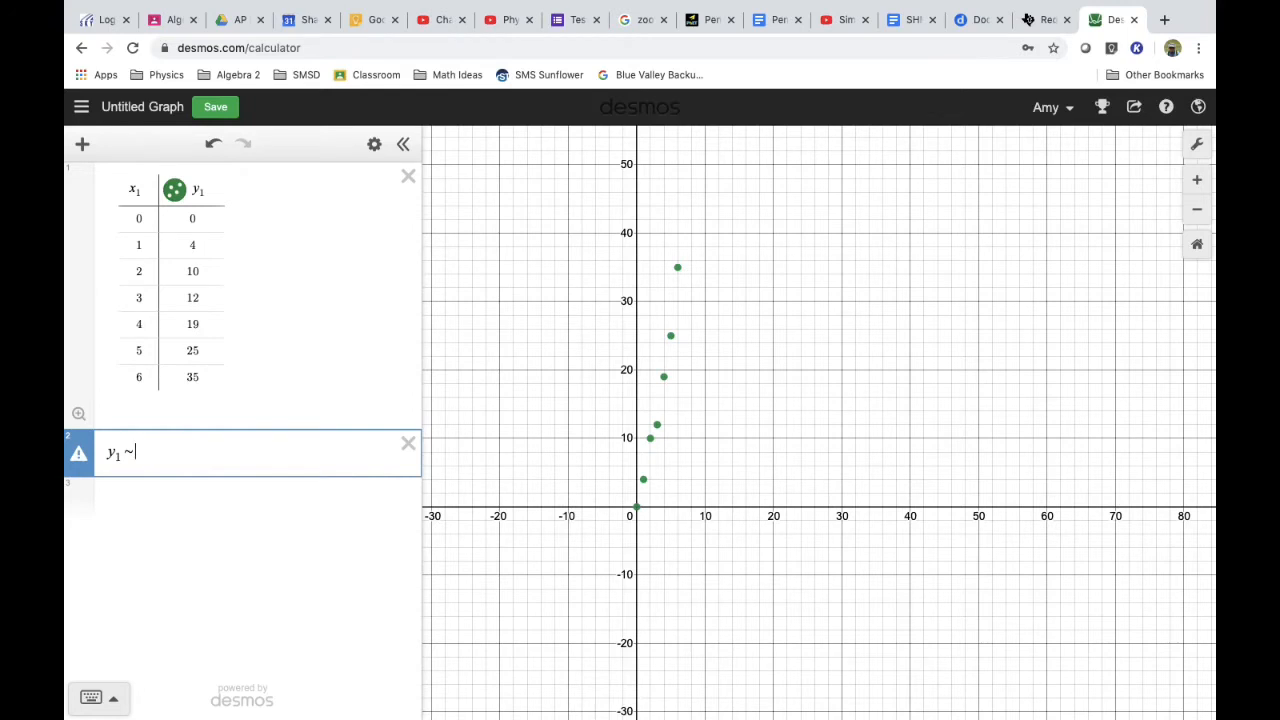
text(mx1)
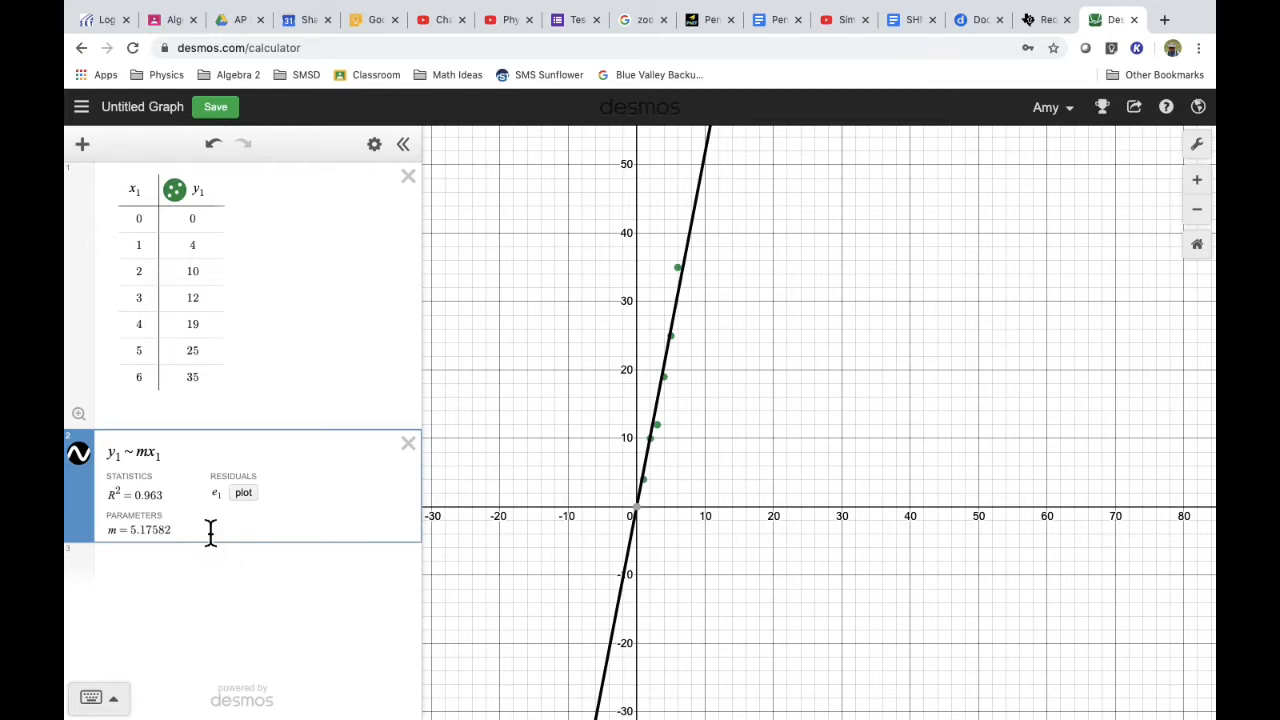
Add a quadratic regression, y₁ ~ ax₁² + bx₁ + c, and hide the linear regression's curve.
click(154, 570)
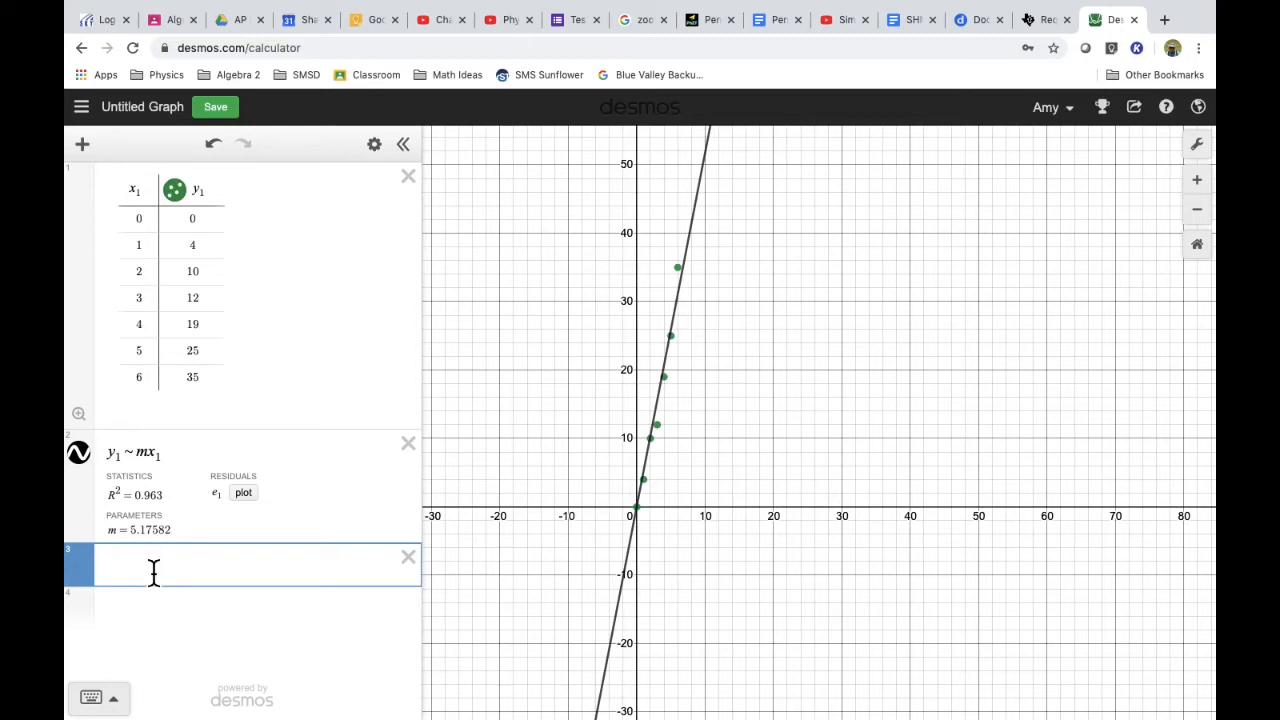
text(y1 ~ )
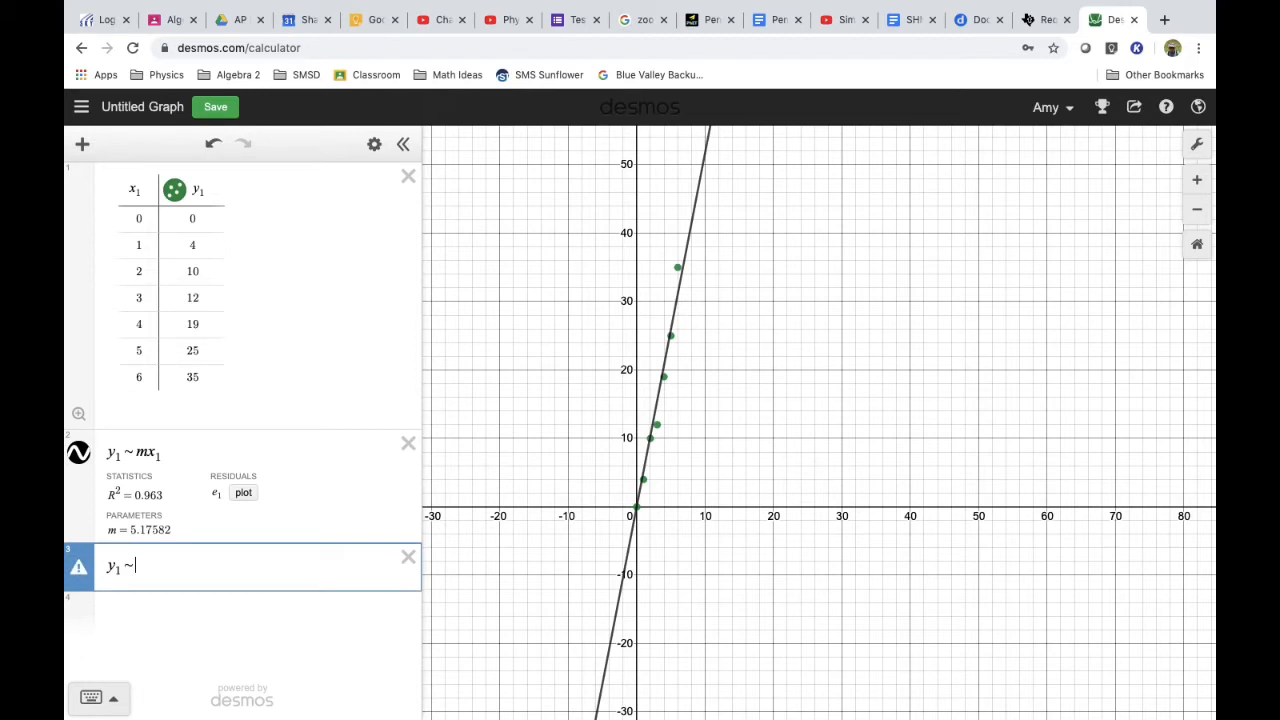
text(ax1)
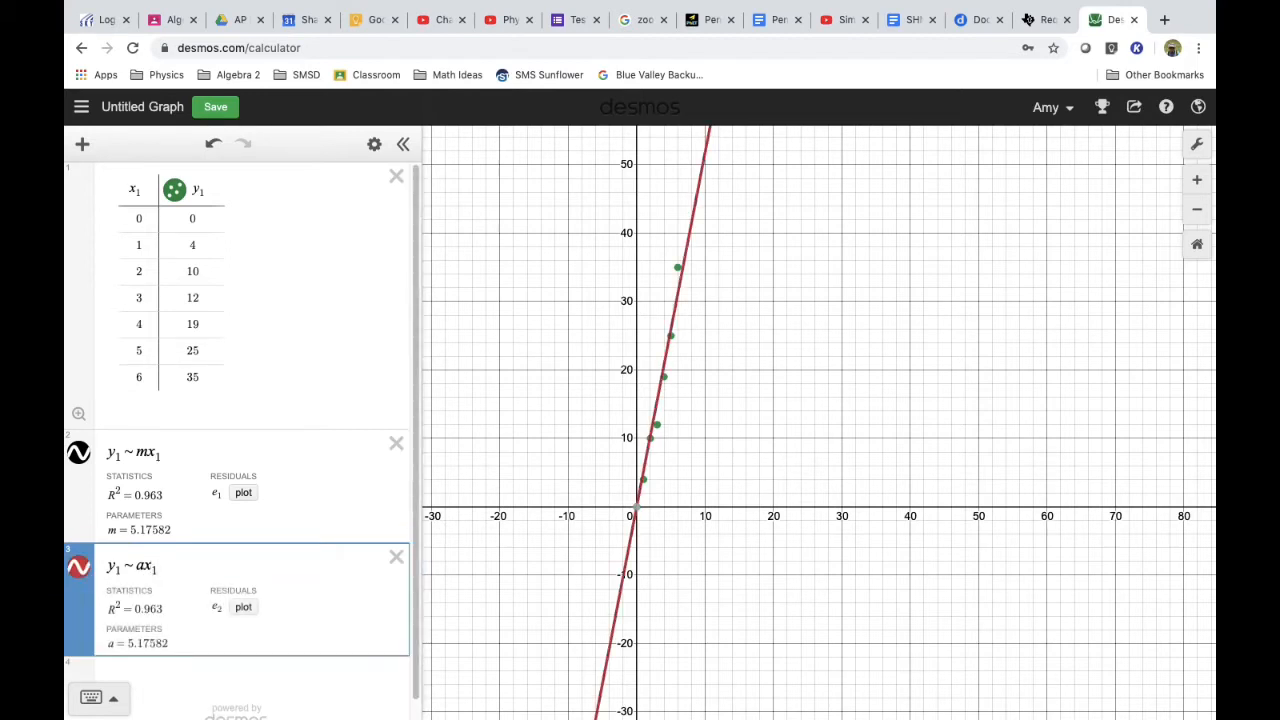
text(^2 )
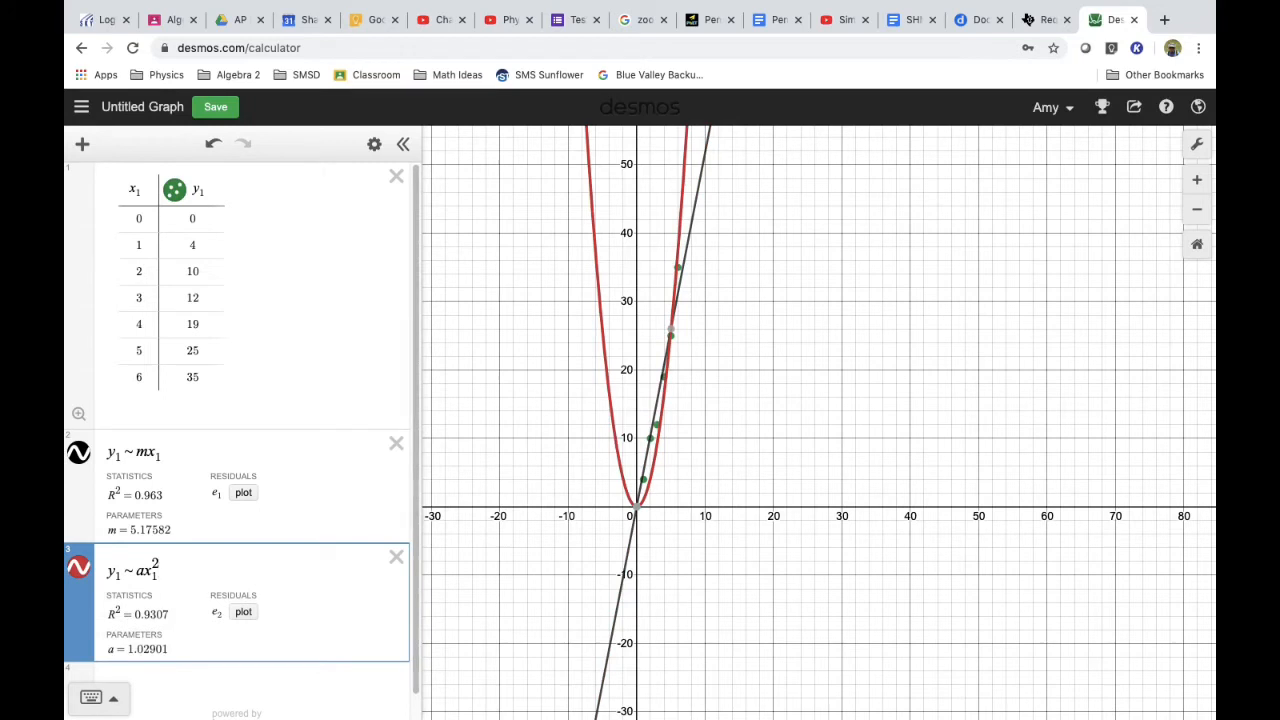
text(+ bx1 )
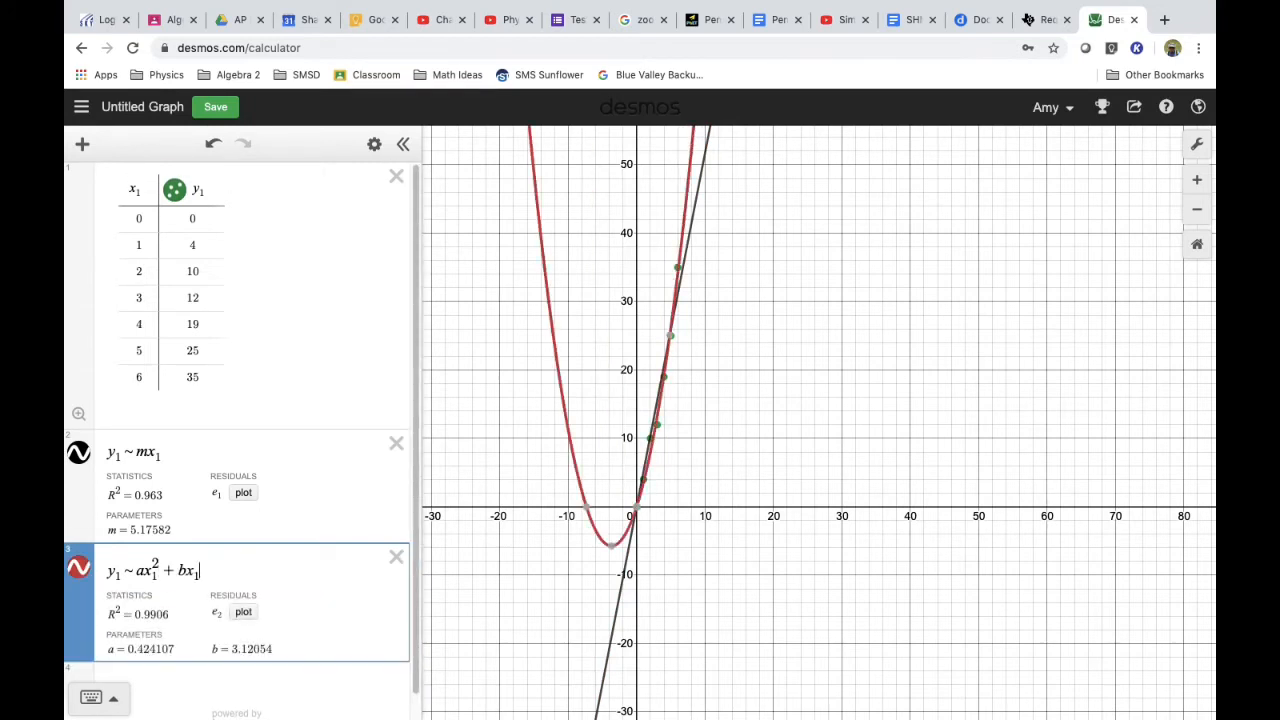
text(+ c)
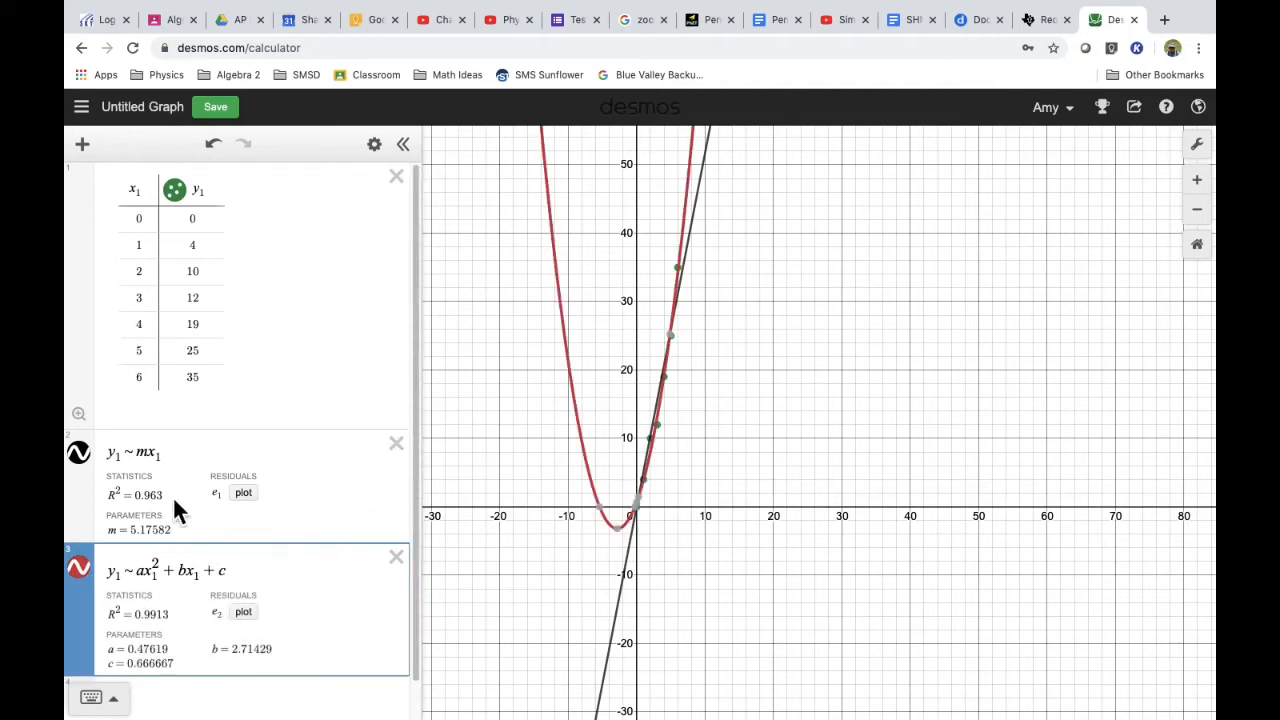
click(93, 463)
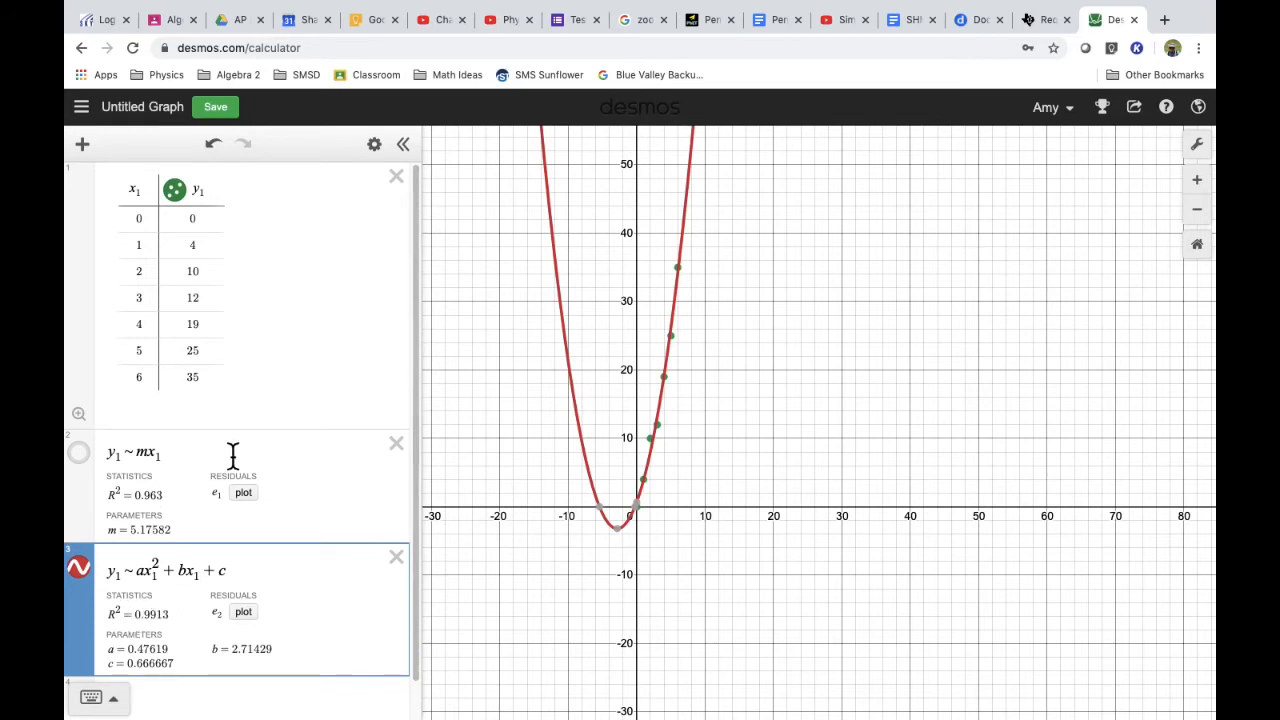
Add an exponential regression, y₁ ~ ab^(x₁), and hide the quadratic regression's curve.
scroll(232, 455, down, 1)
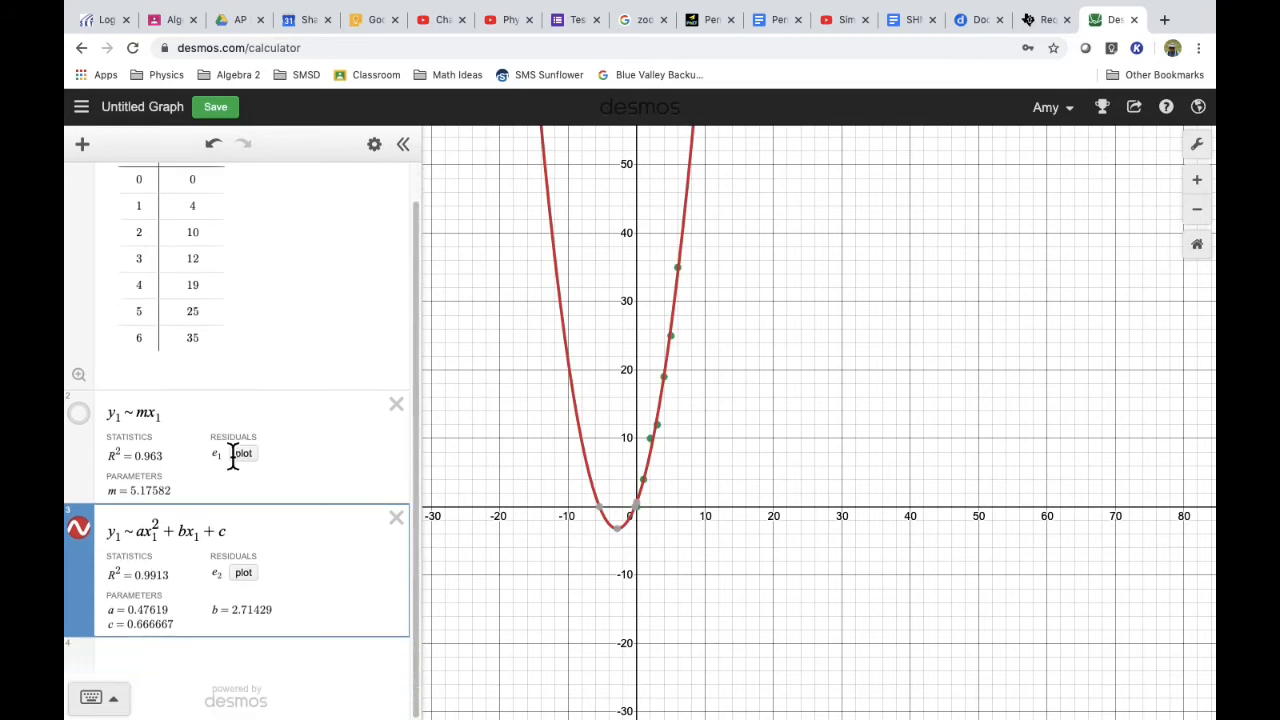
click(181, 677)
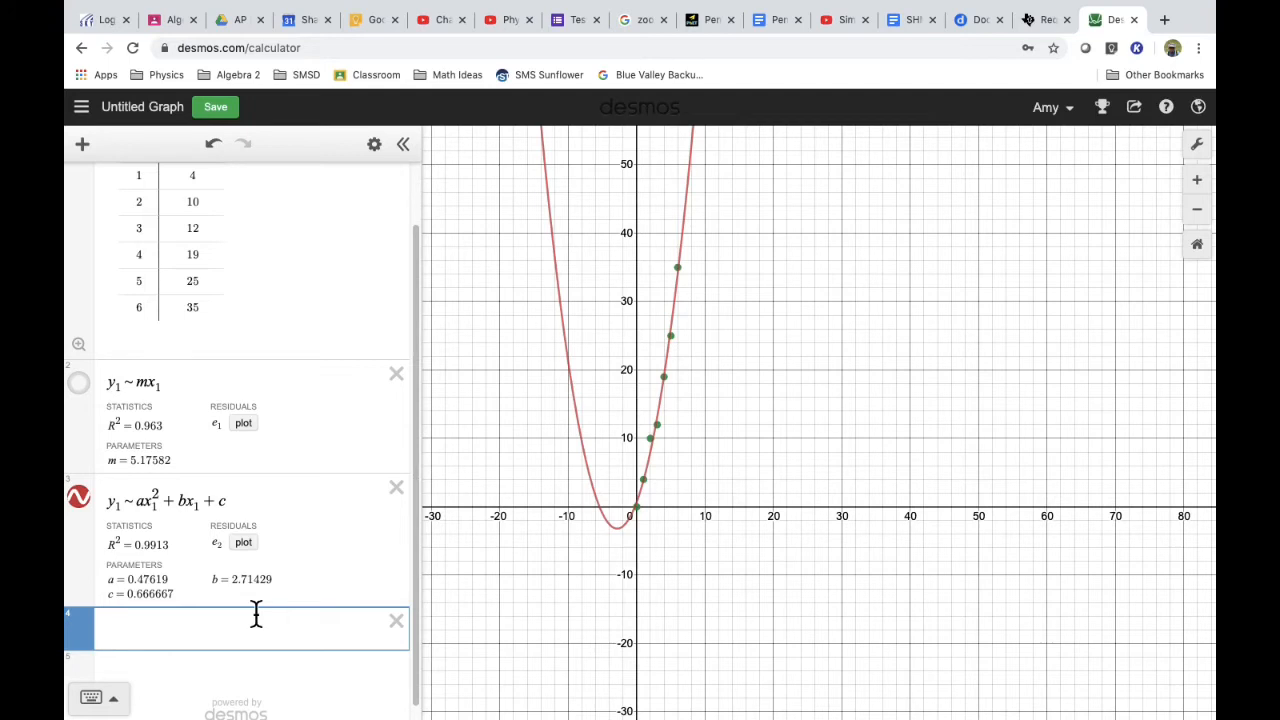
text(y1~)
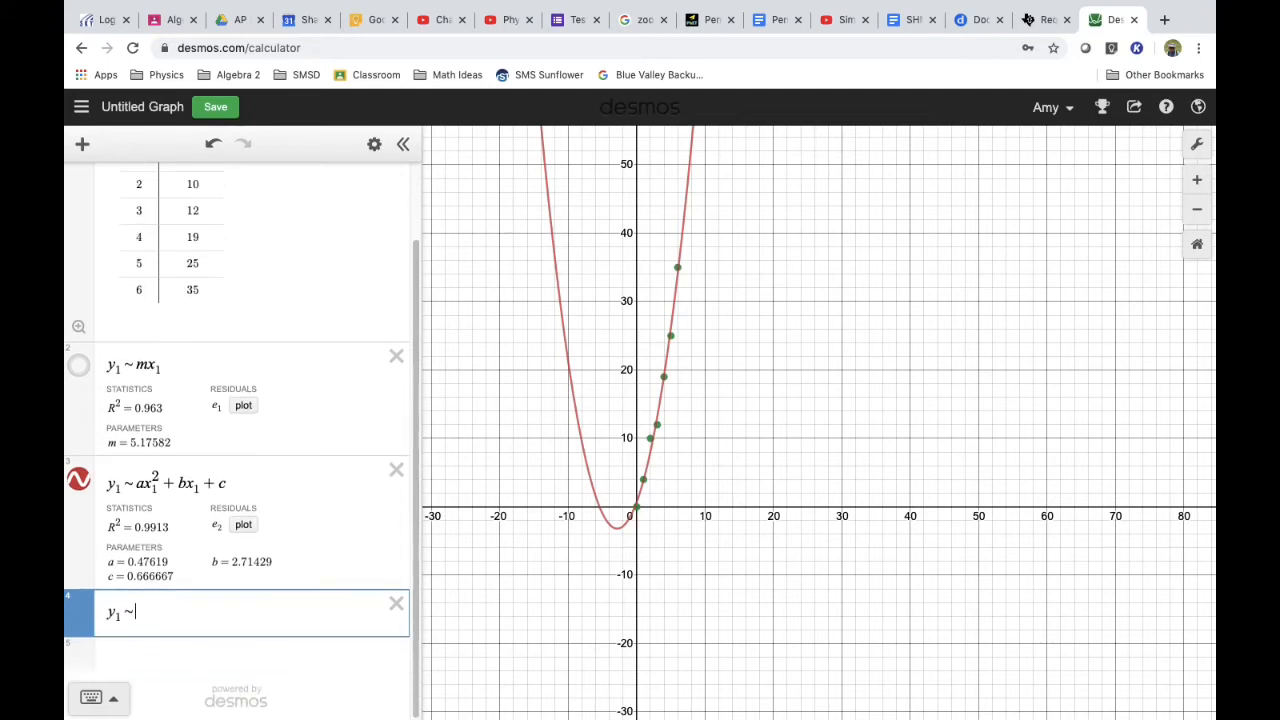
text(a)
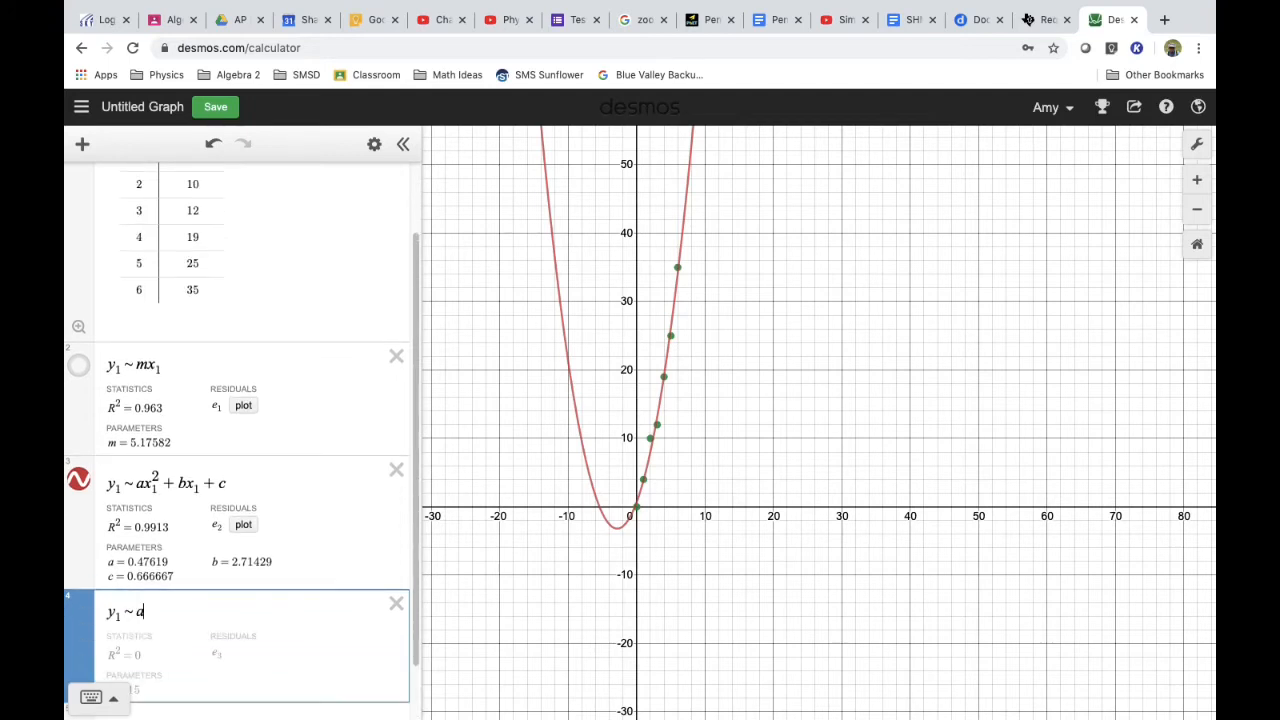
text(b^x1)
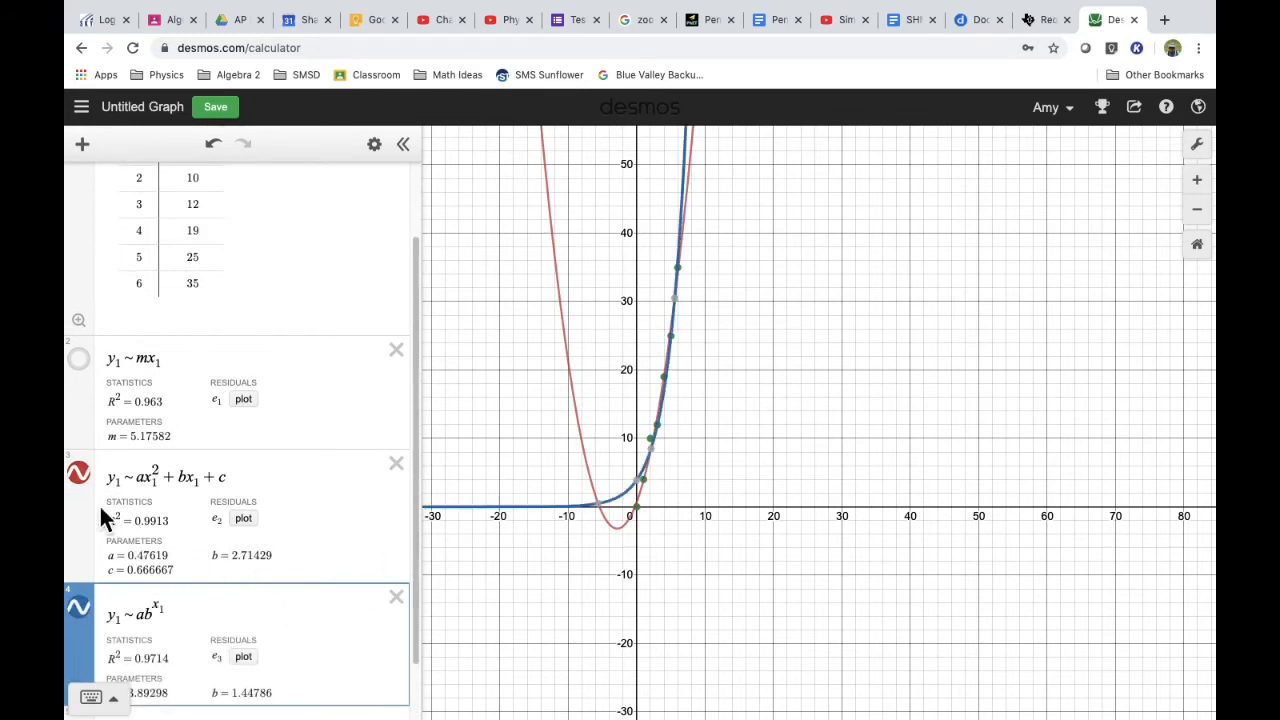
click(82, 474)
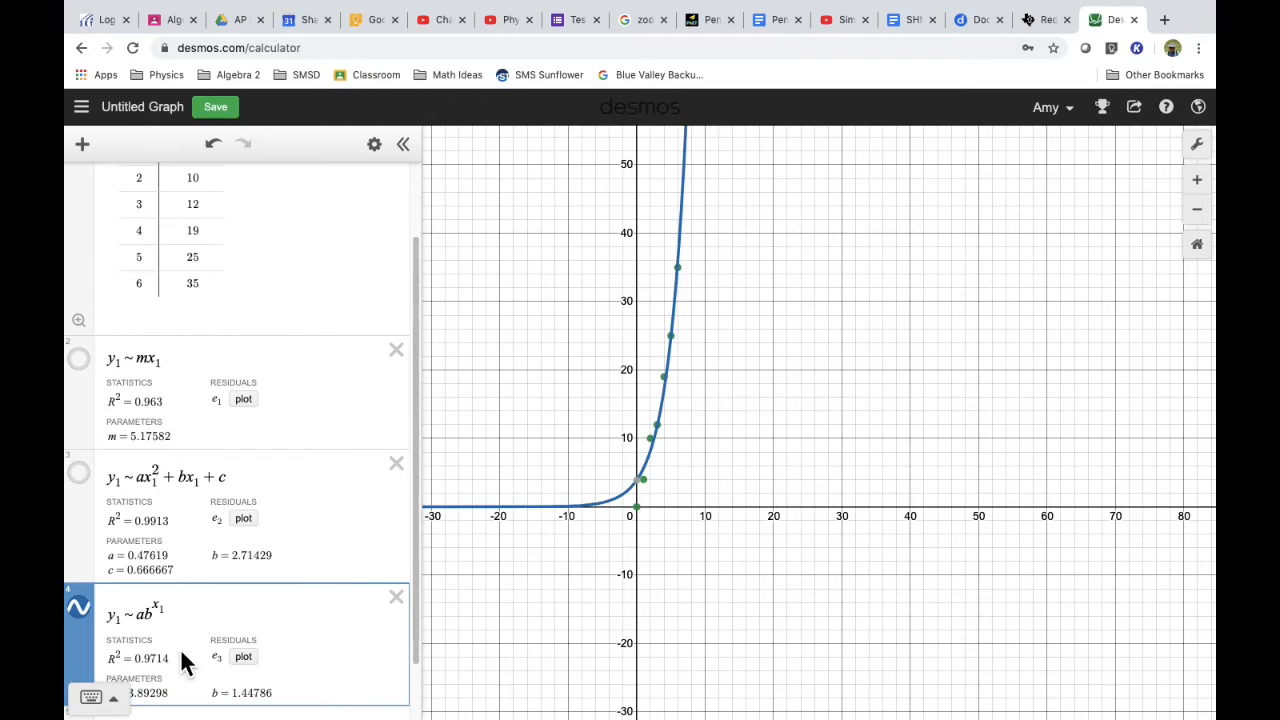
Show the quadratic and linear curves alongside the exponential one for comparison, and hide all three regression curves.
scroll(213, 650, down, 1)
scroll(213, 650, down, 1)
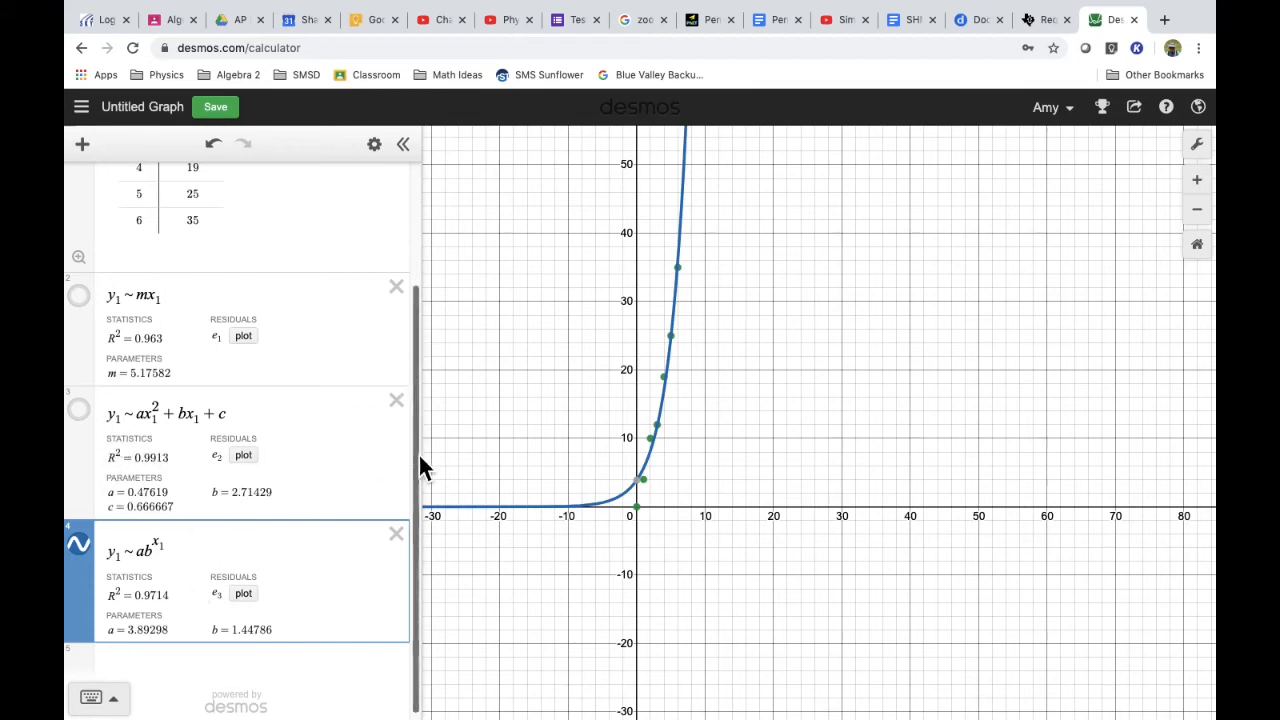
click(93, 428)
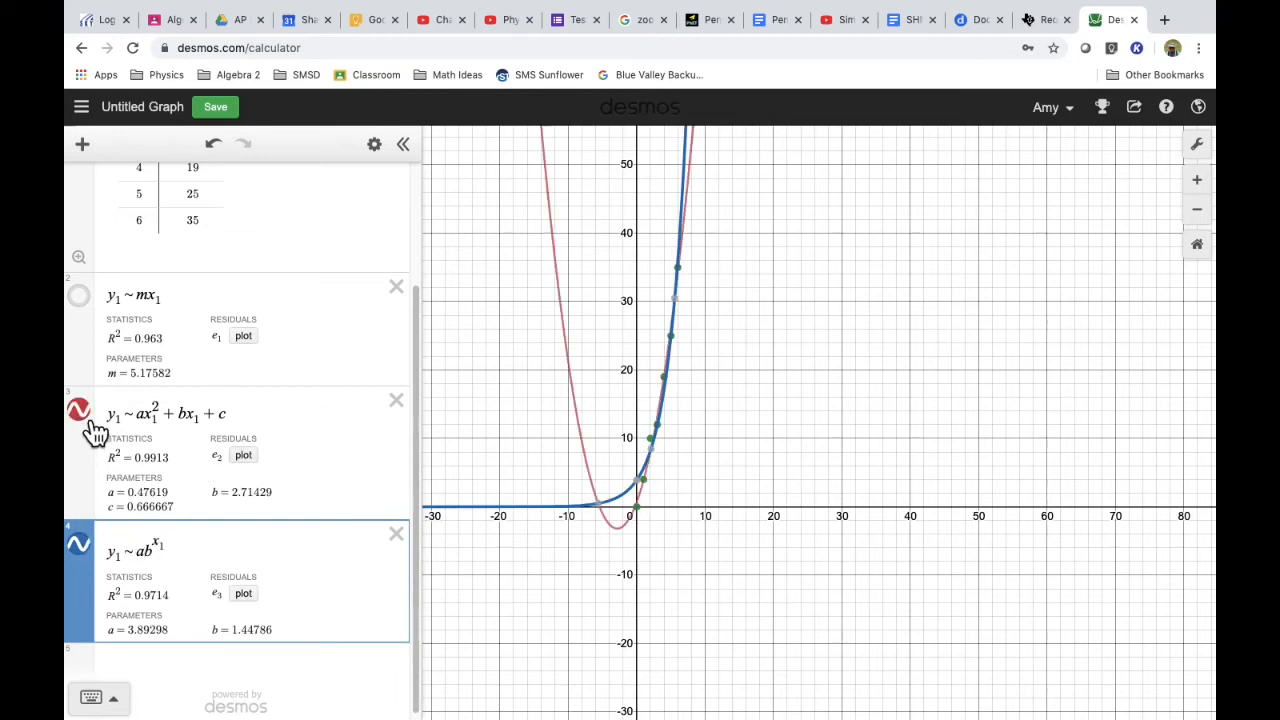
click(98, 312)
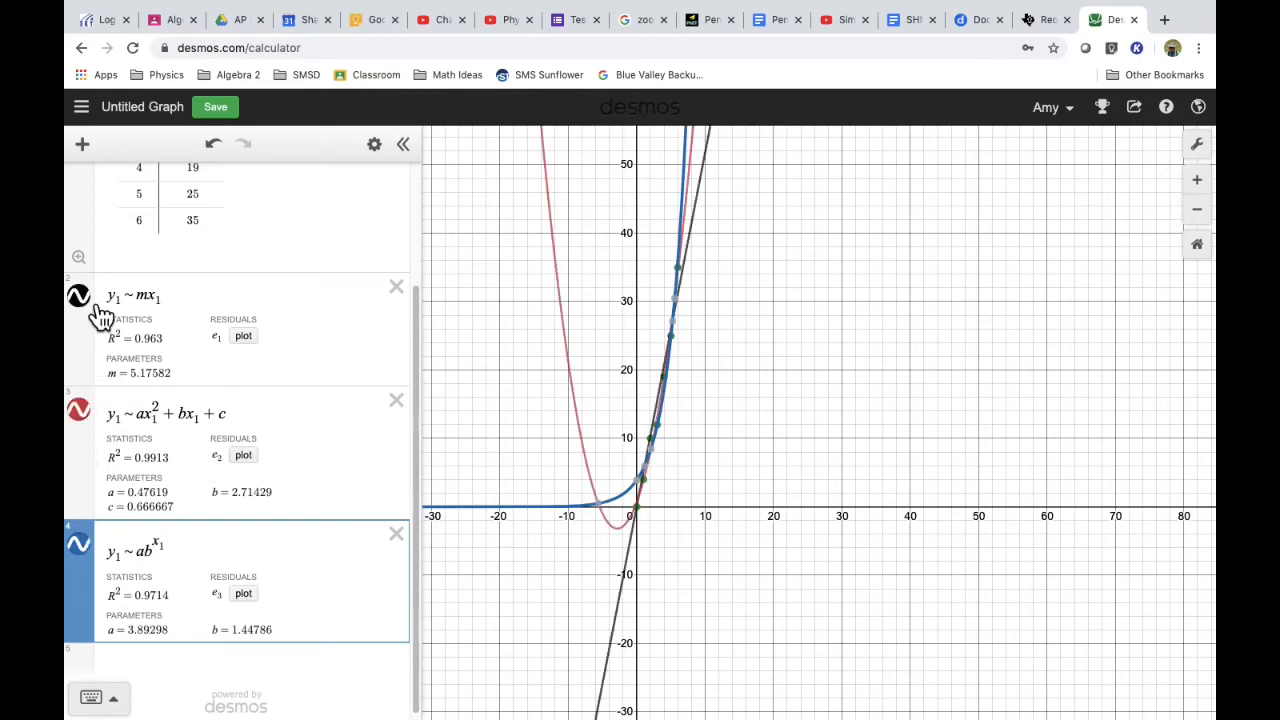
click(100, 314)
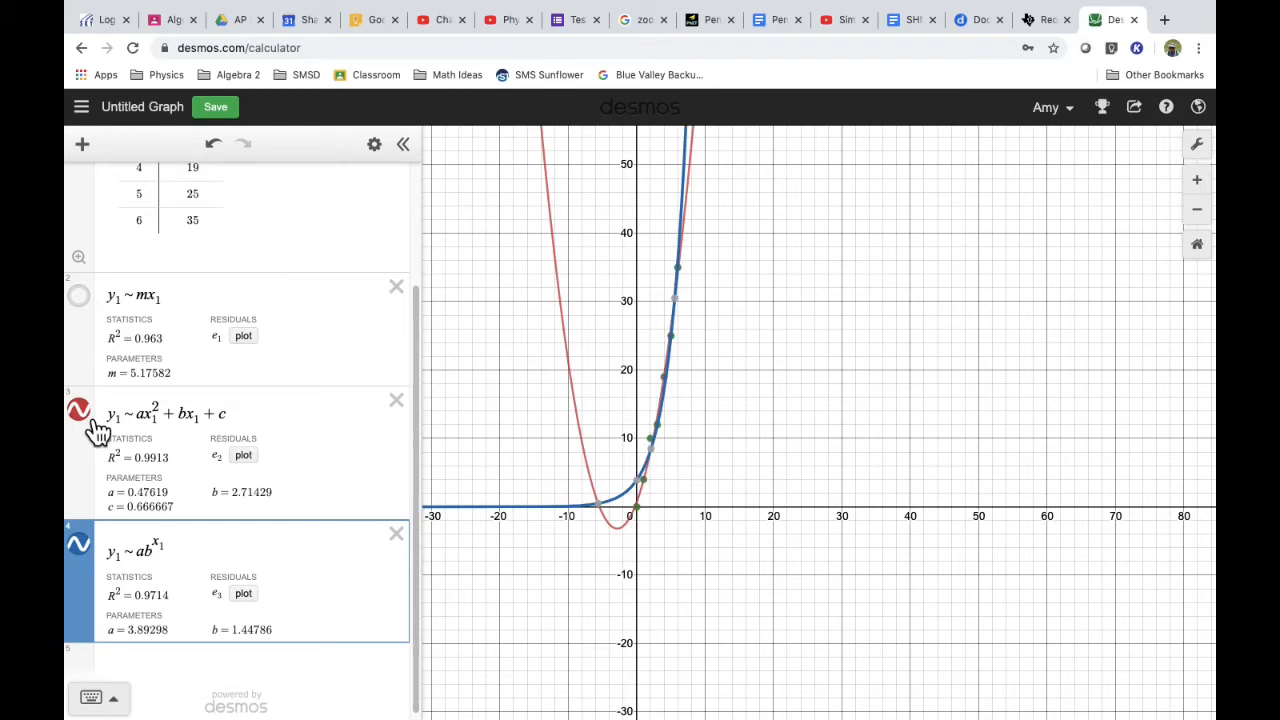
click(95, 428)
click(95, 566)
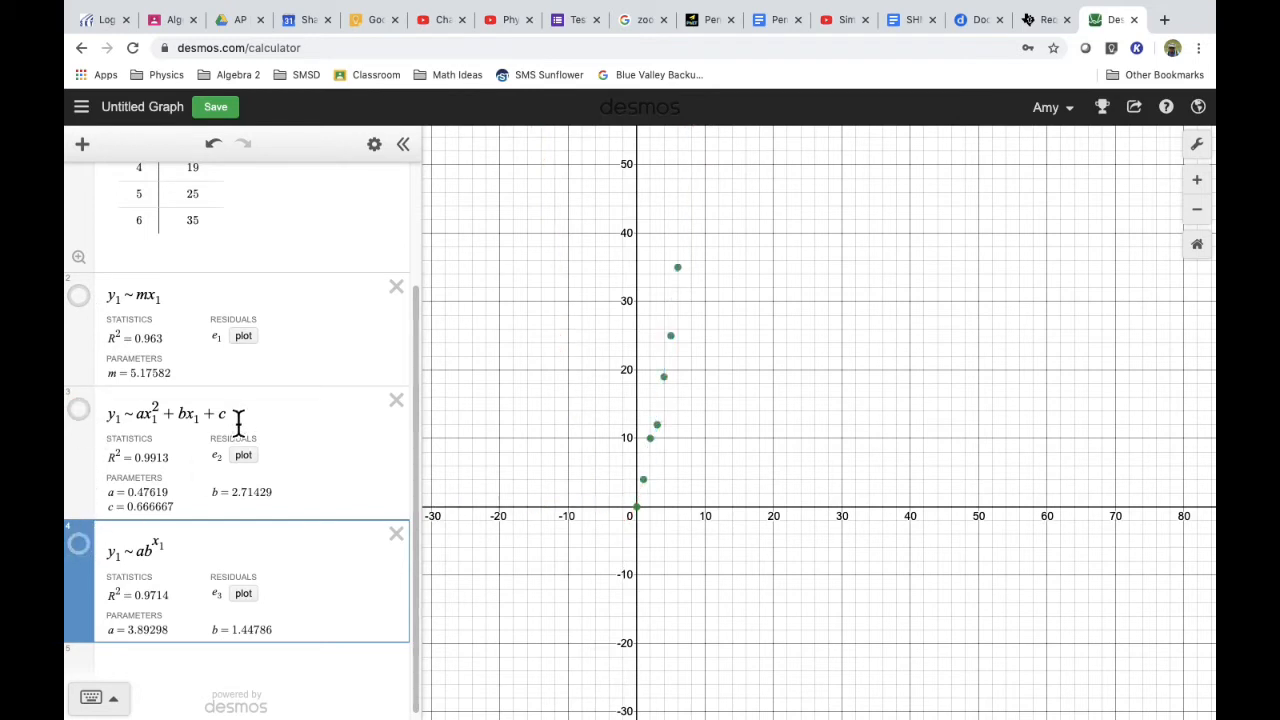
Enter a logarithmic regression for the table data, y₁ ~ a log x₁, below the exponential regression.
scroll(239, 420, down, 1)
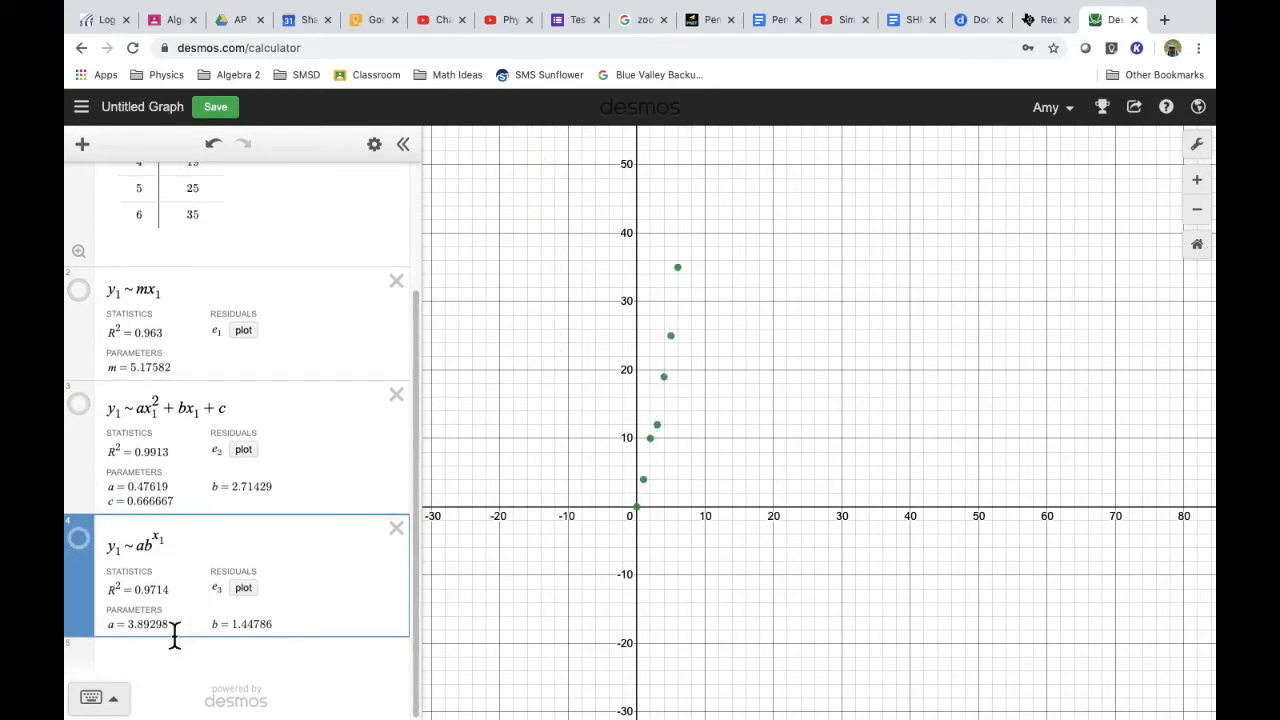
click(174, 674)
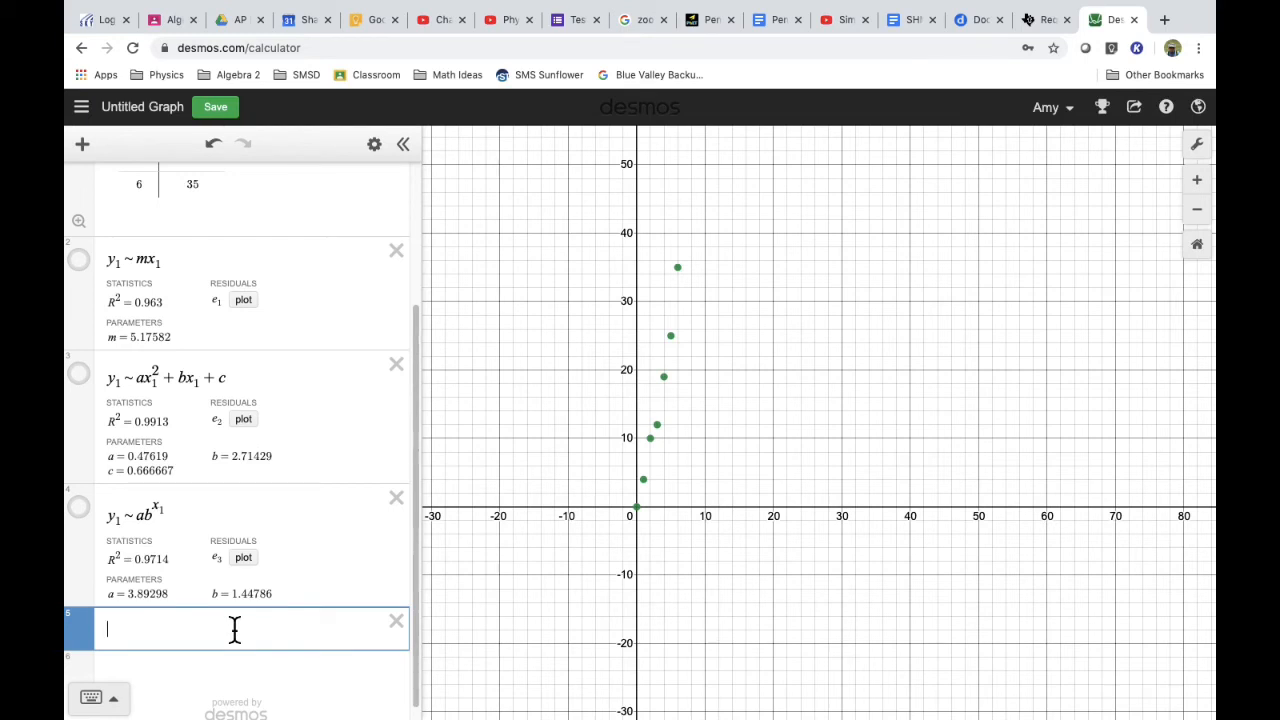
text(y1~)
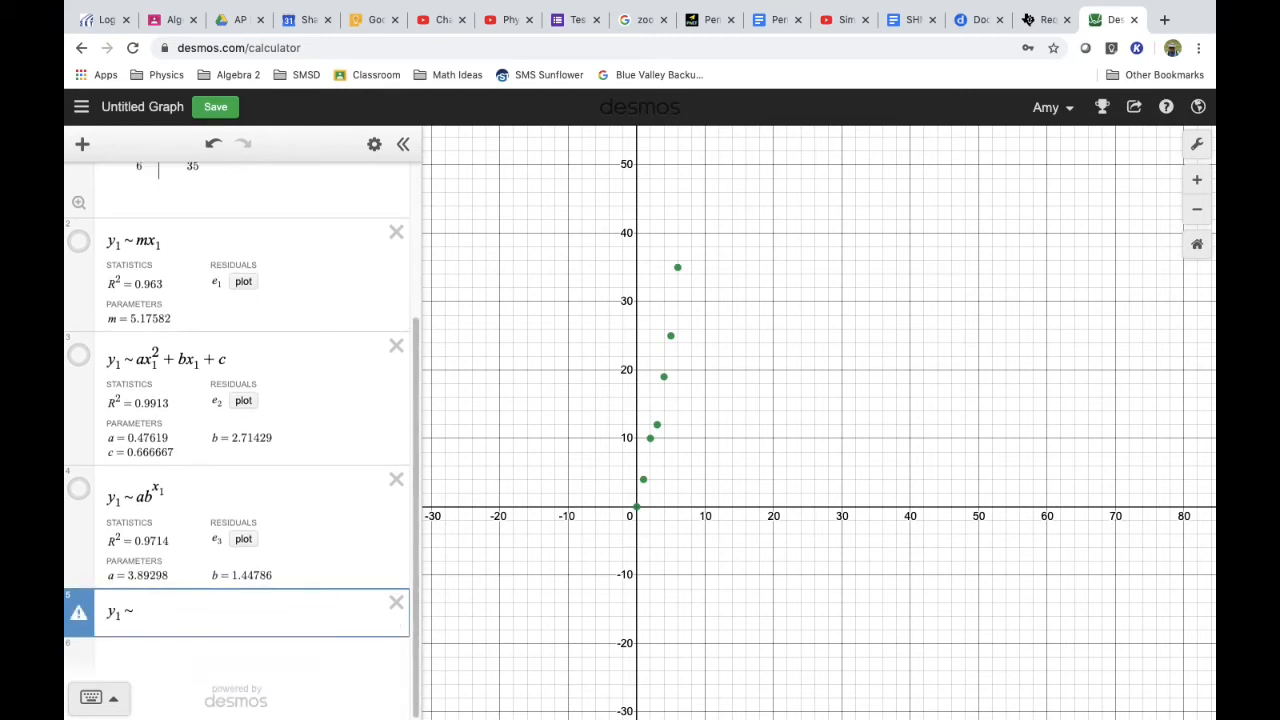
text(a lo)
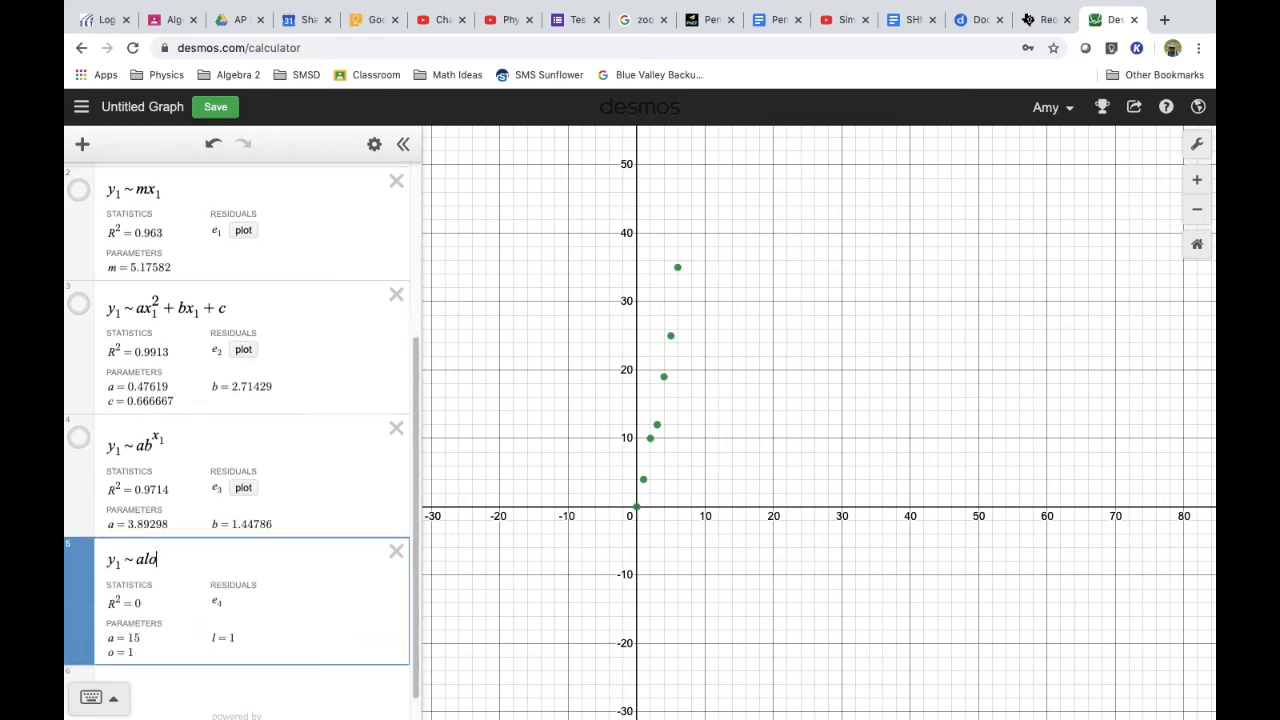
text(g x)
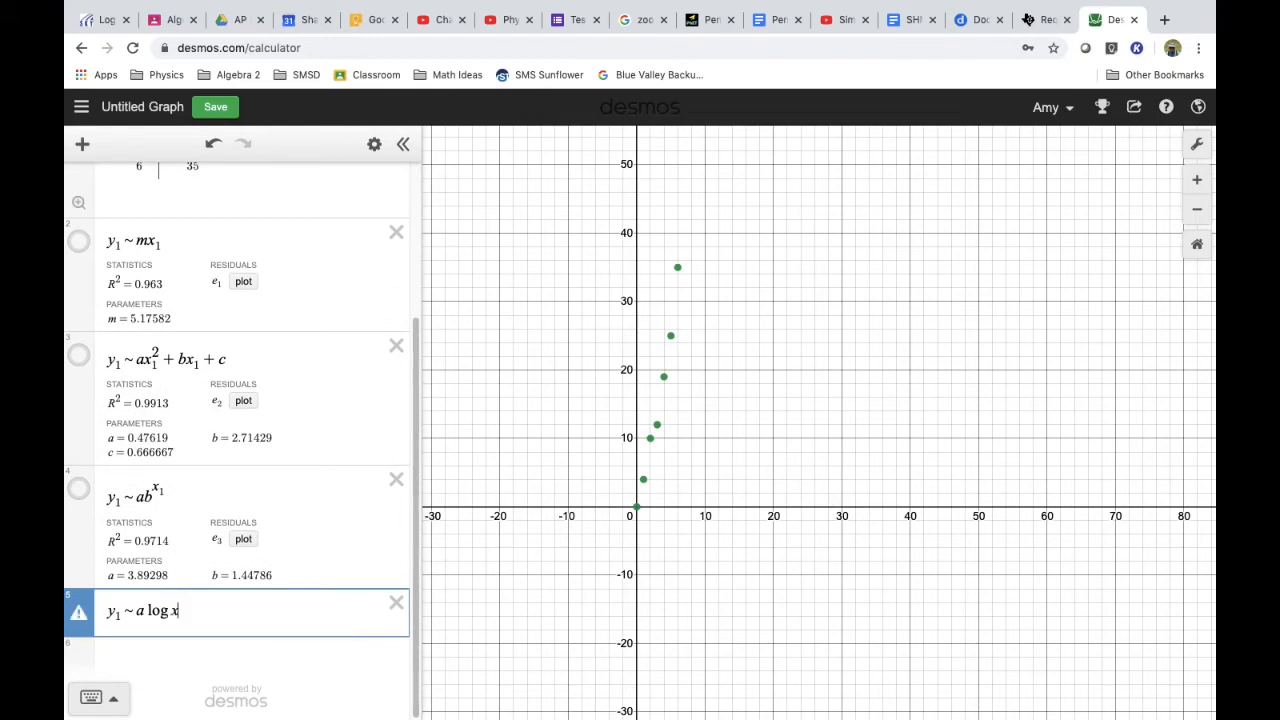
text(_1)
key(Return)
key(Up)
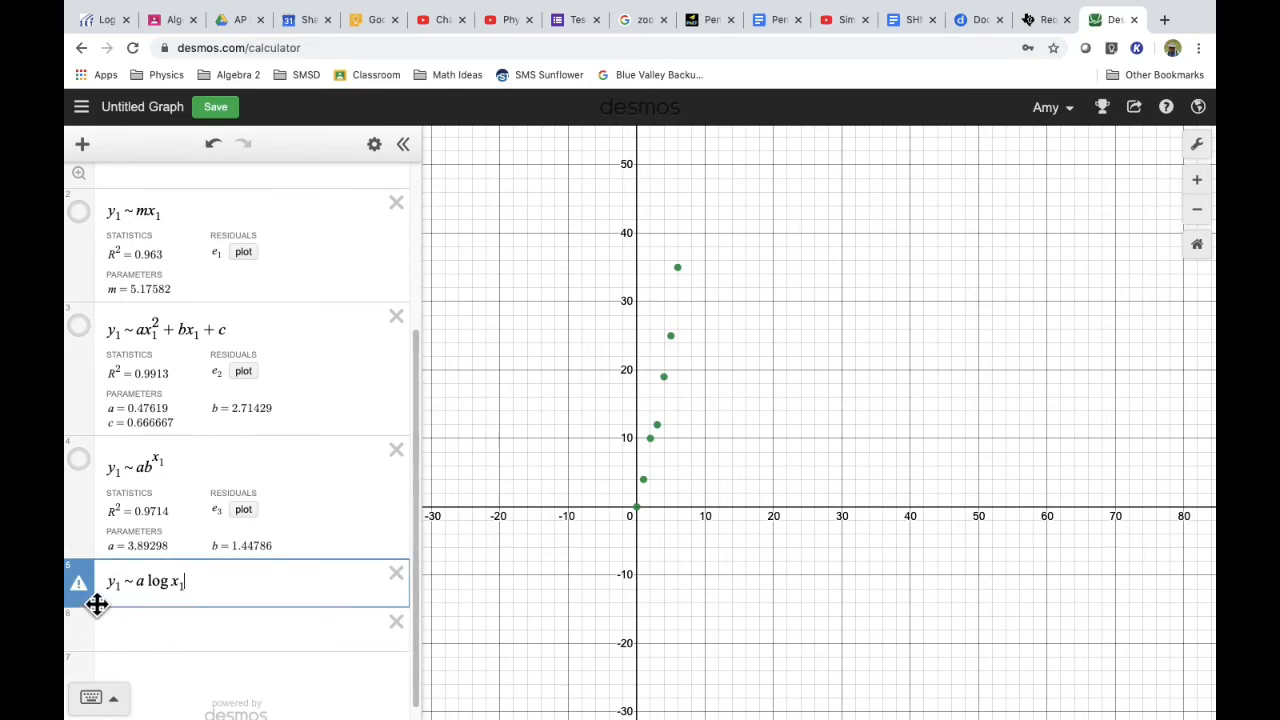
Check the warning on the logarithmic regression, and show the quadratic regression's curve over the data points.
mouse_move(92, 598)
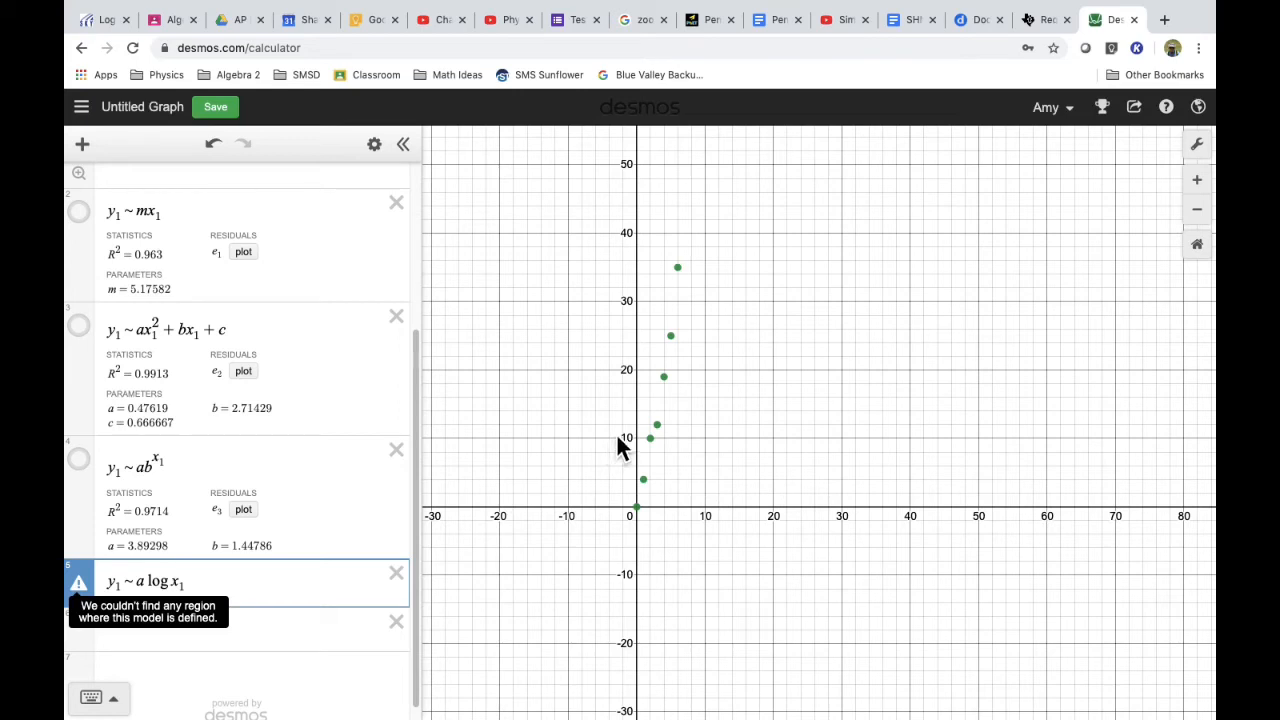
scroll(346, 412, up, 5)
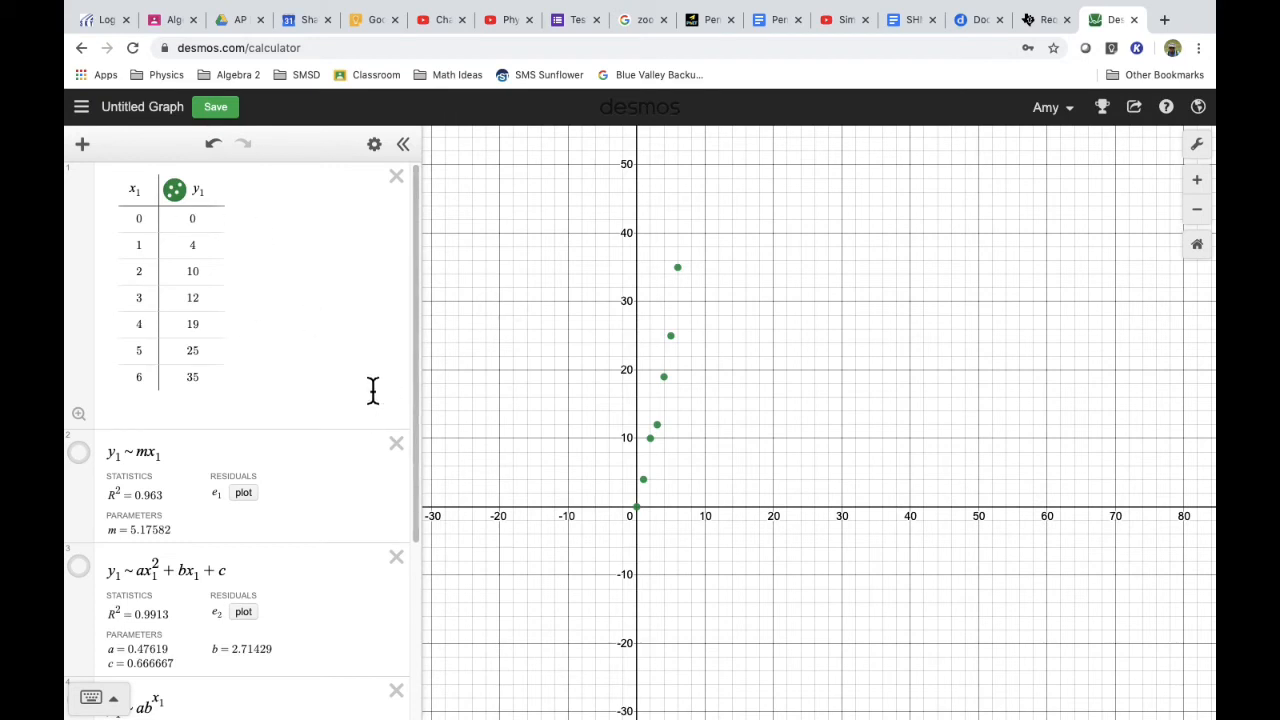
scroll(354, 313, down, 1)
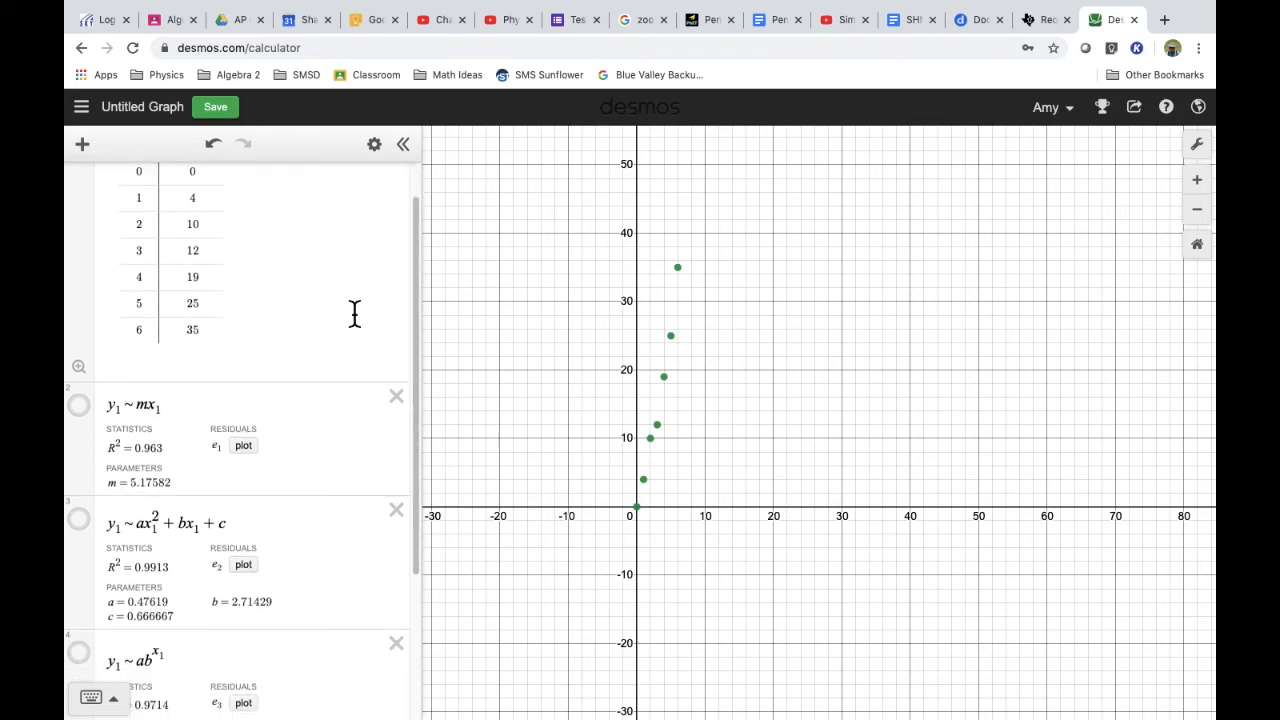
click(97, 530)
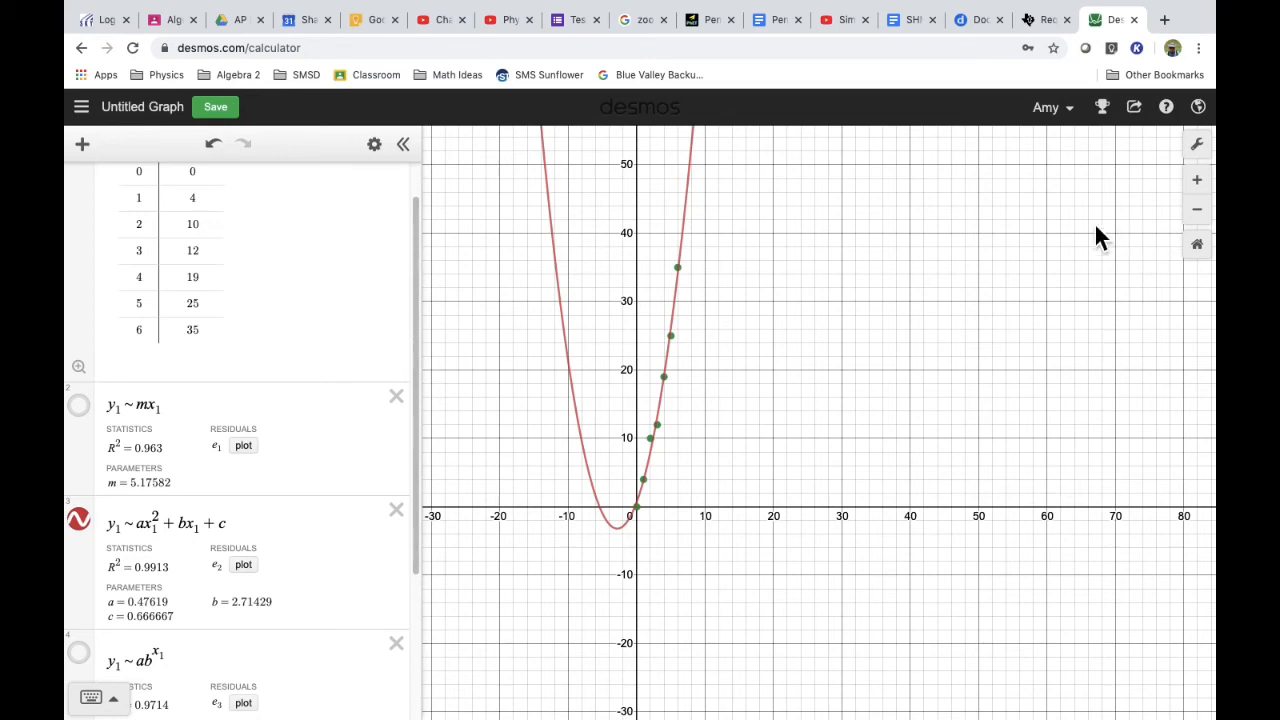
Label the graph's x-axis "Time" and its y-axis "Height".
click(1199, 148)
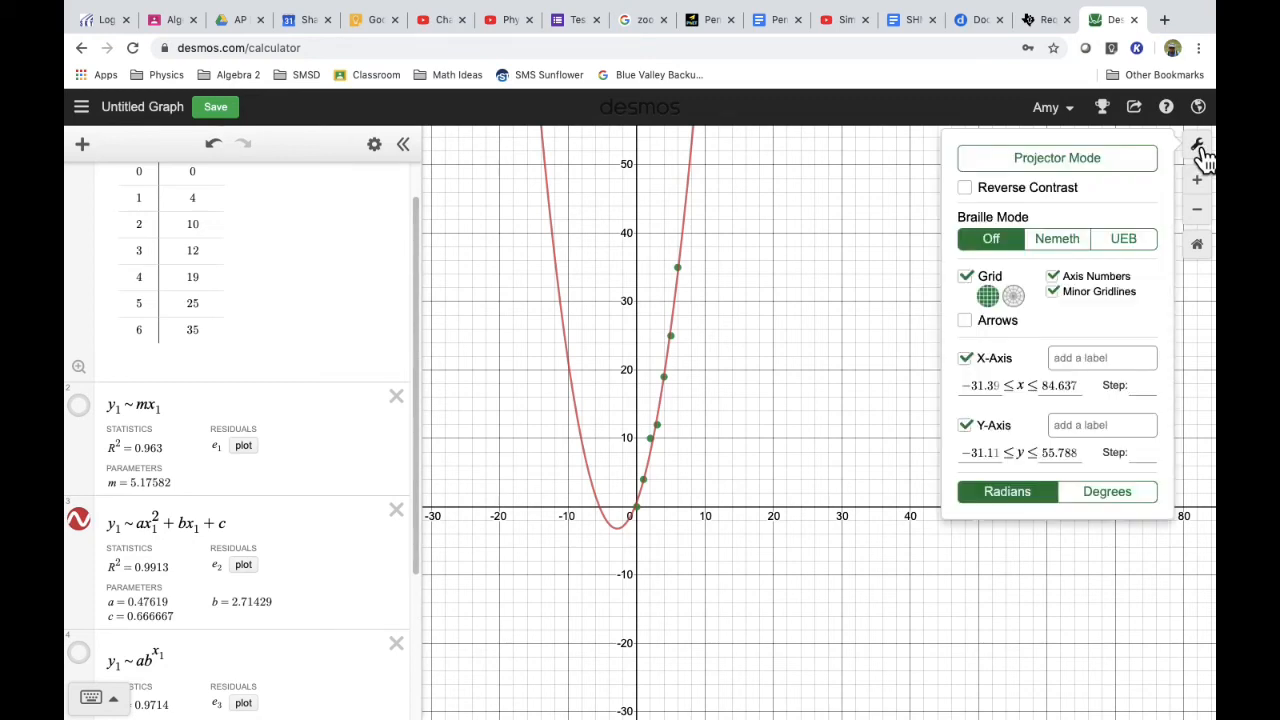
click(1090, 360)
text(Time)
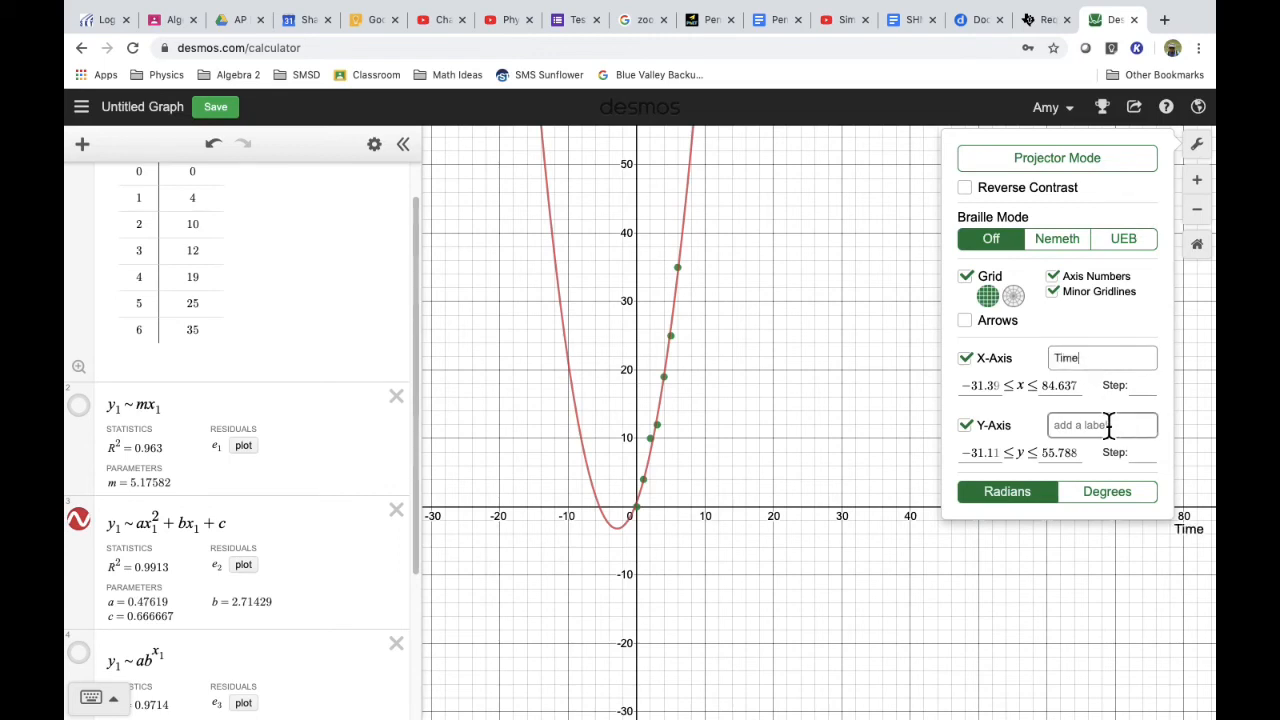
click(1108, 425)
text(Height)
key(Return)
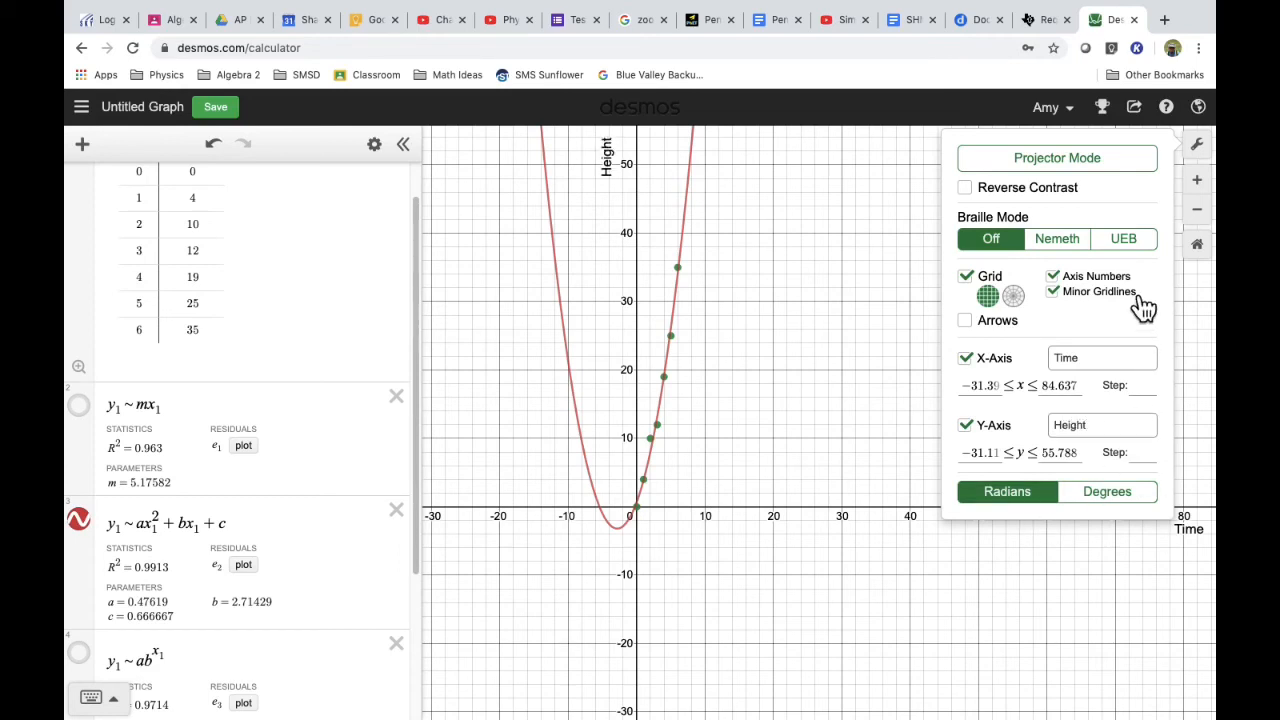
Turn on Projector Mode to display the graph with thicker curves and larger text.
click(1105, 180)
click(797, 330)
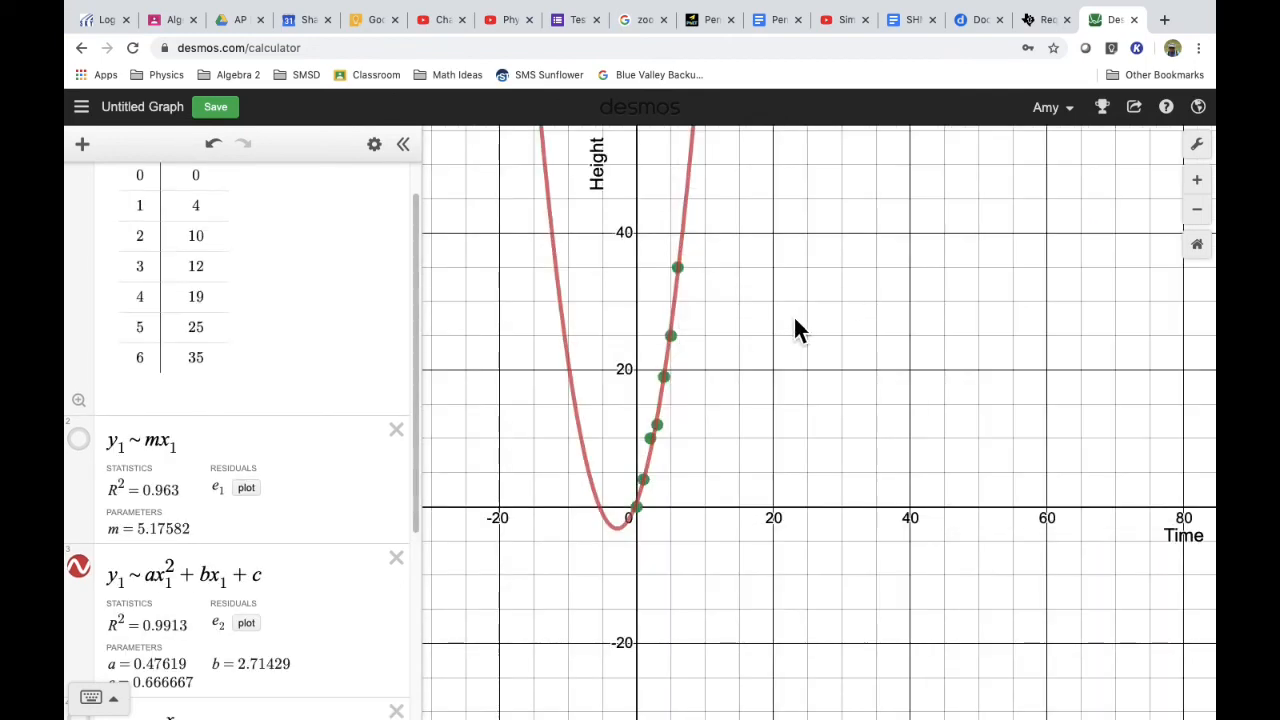
drag(821, 425, 809, 463)
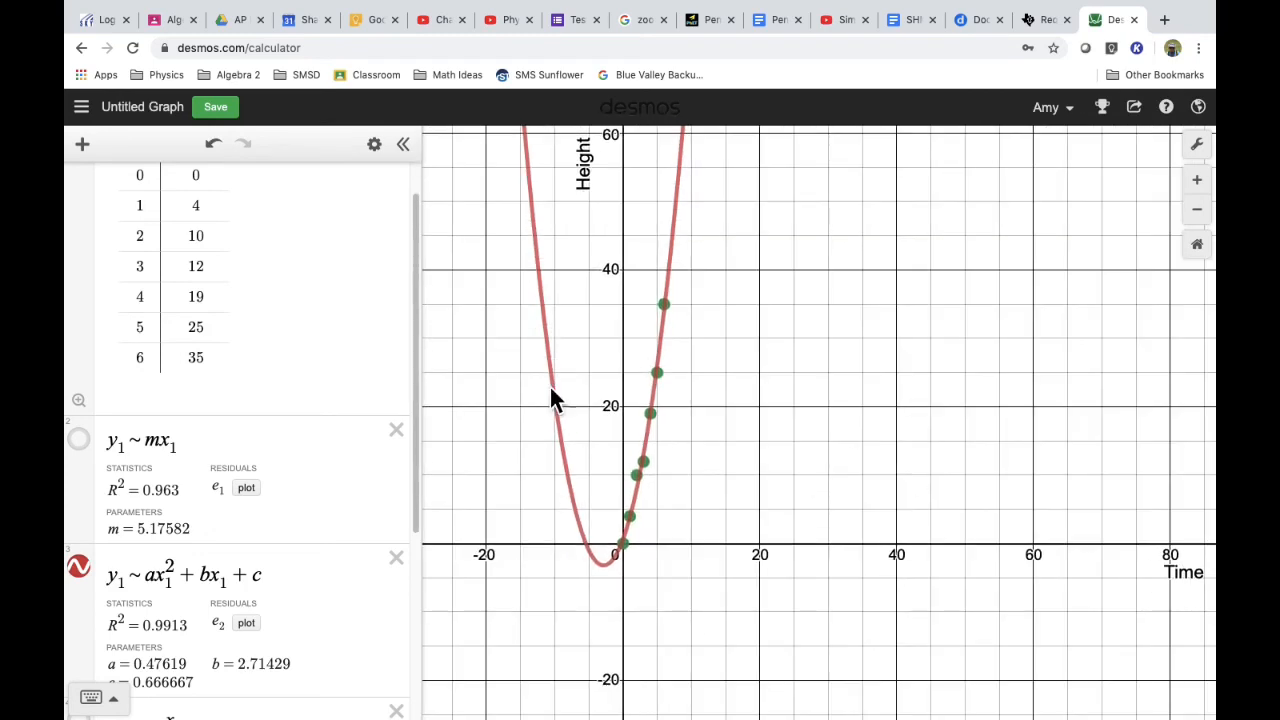
Add units to the axis labels so they read "Time (s)" on the x-axis and "Height (m)" on the y-axis.
click(1198, 148)
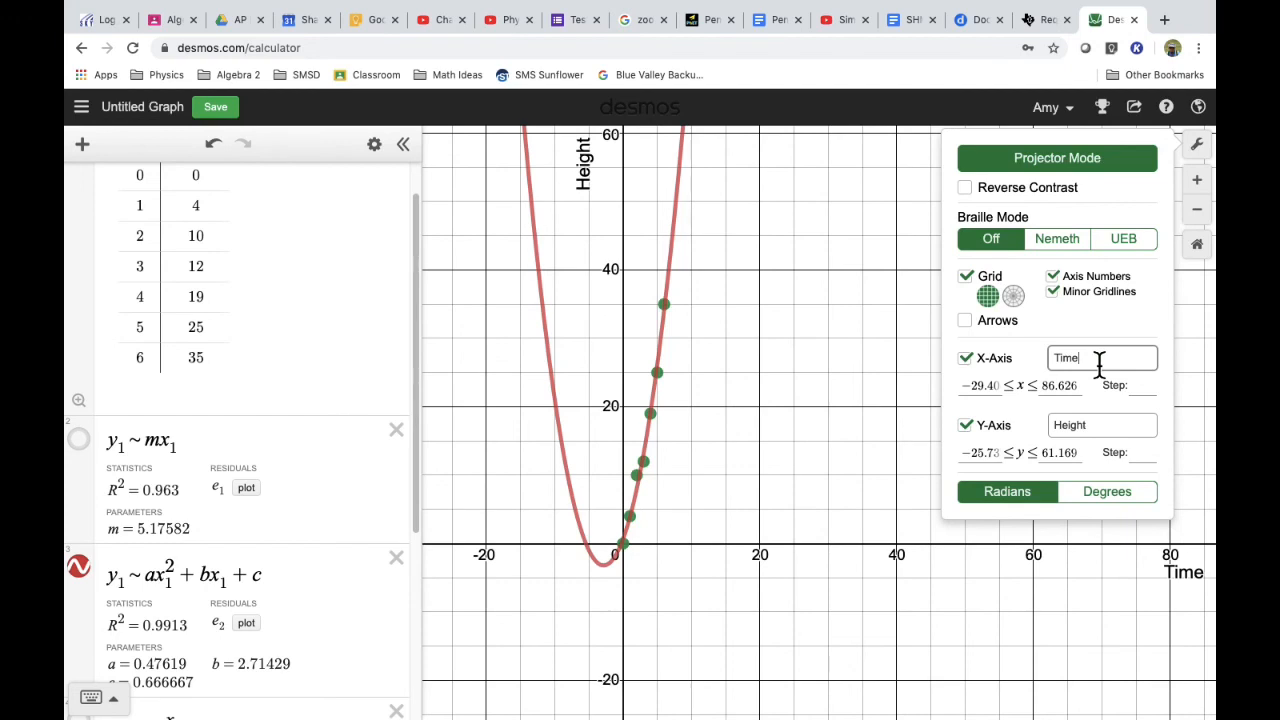
text((s))
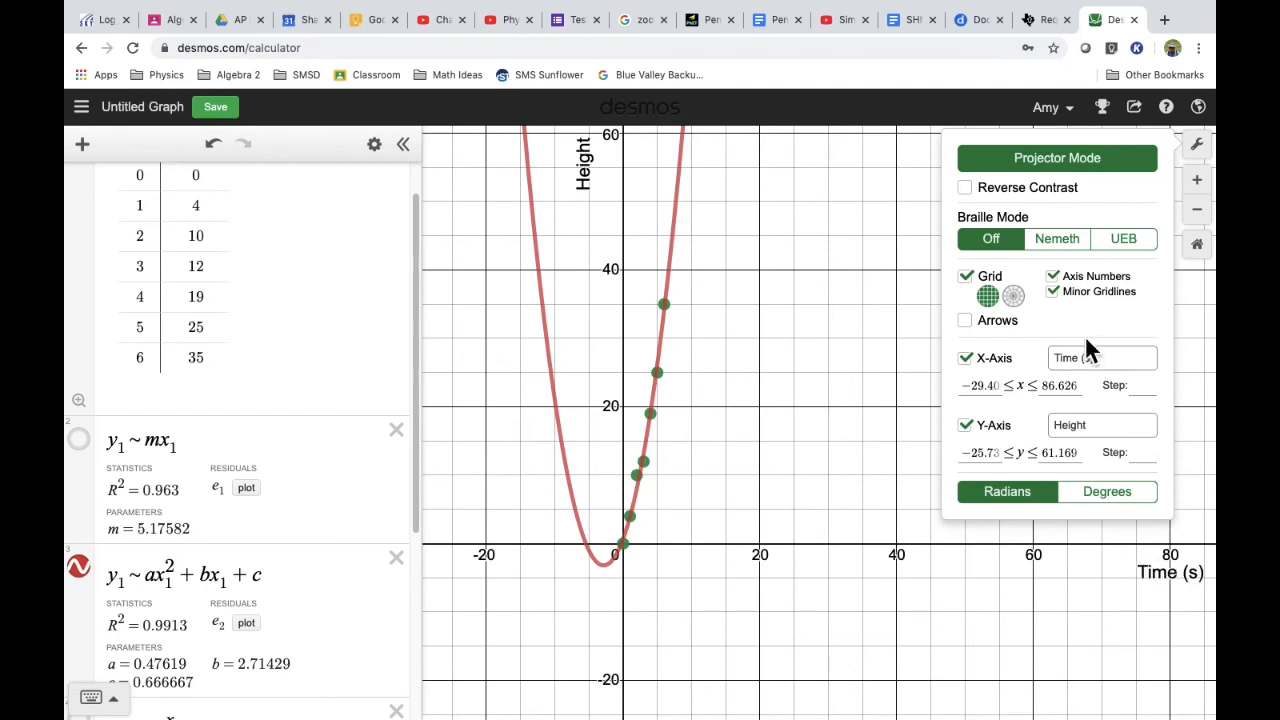
click(1117, 432)
text(()
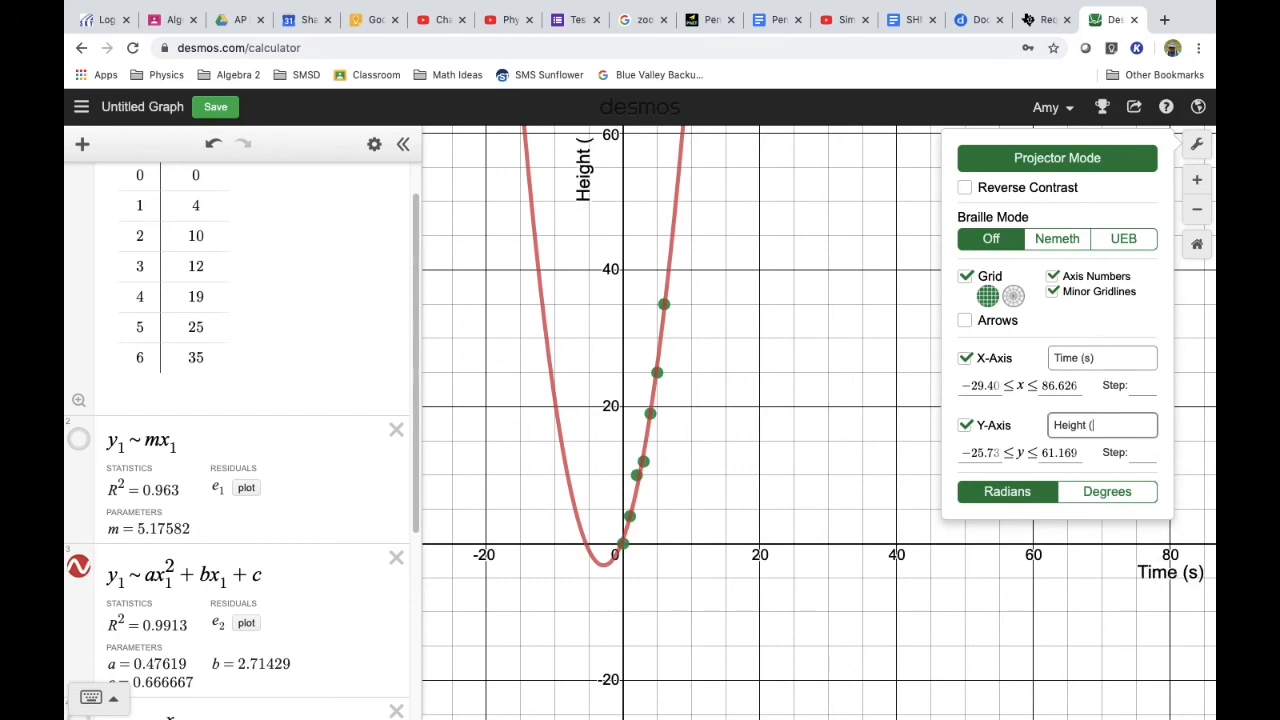
text(m))
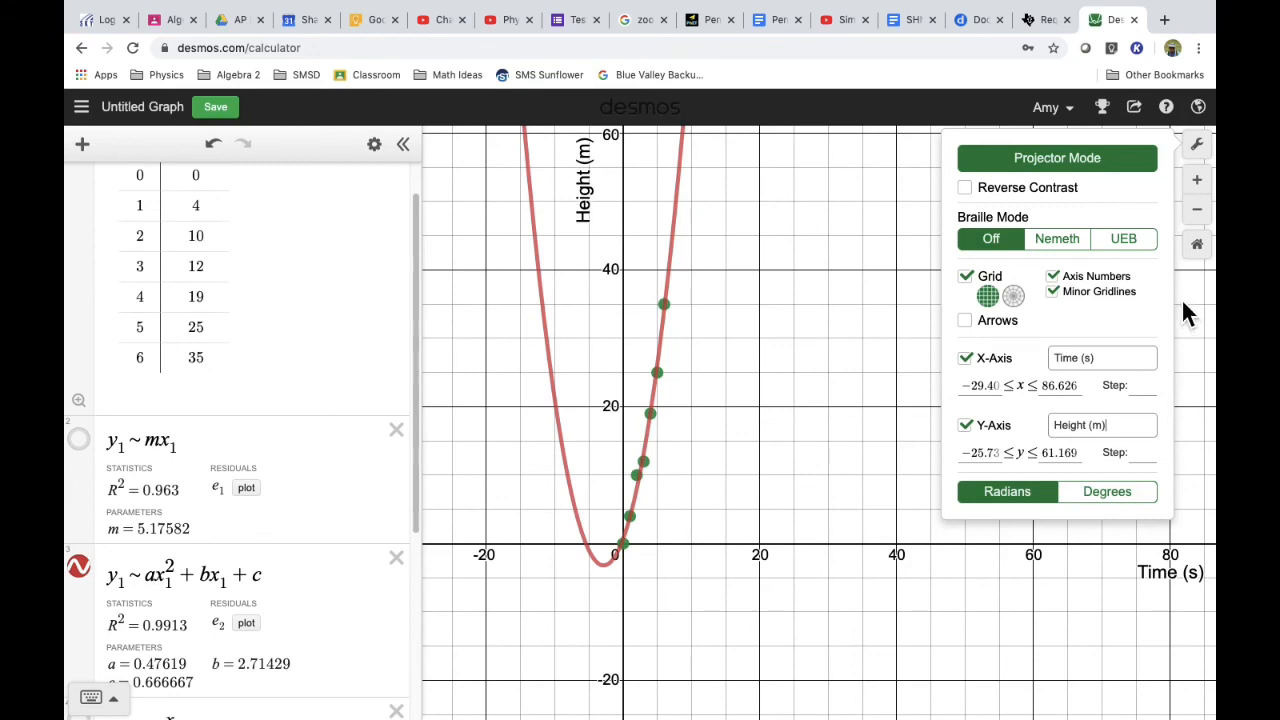
click(816, 385)
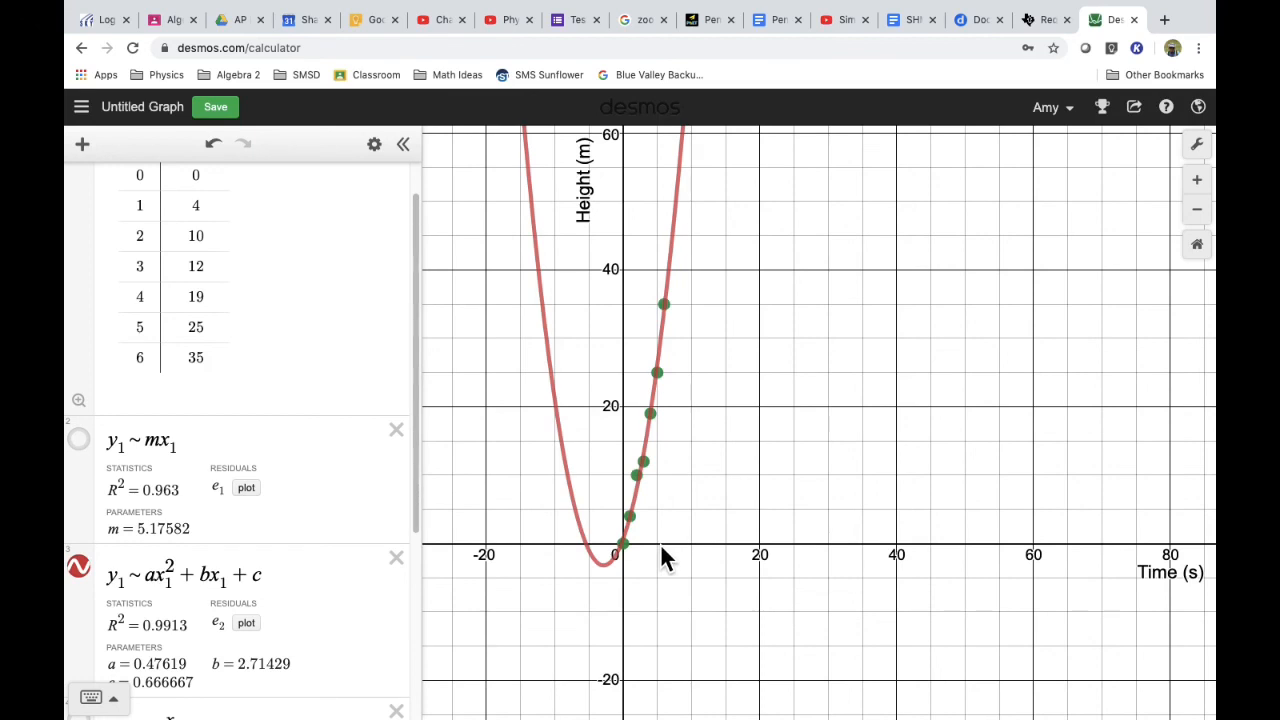
Save the graph with the title "Regression Vidoe".
click(160, 120)
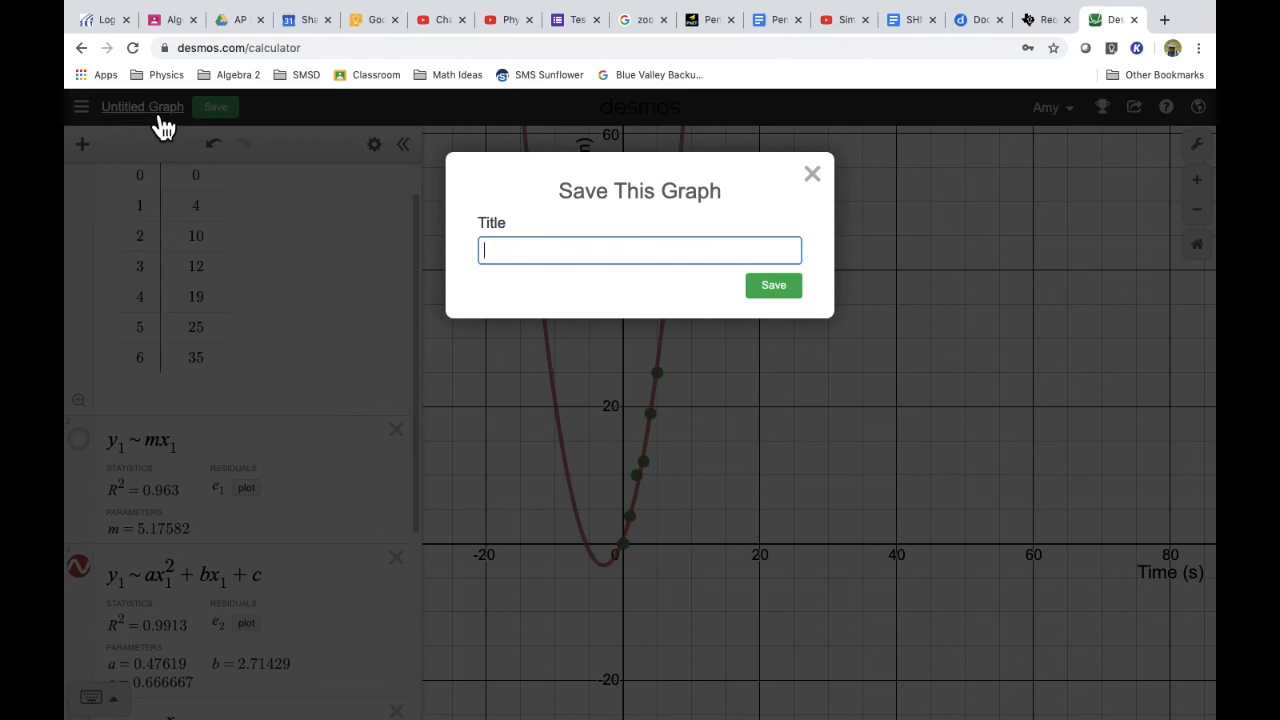
text(Regression Vidoe)
key(Return)
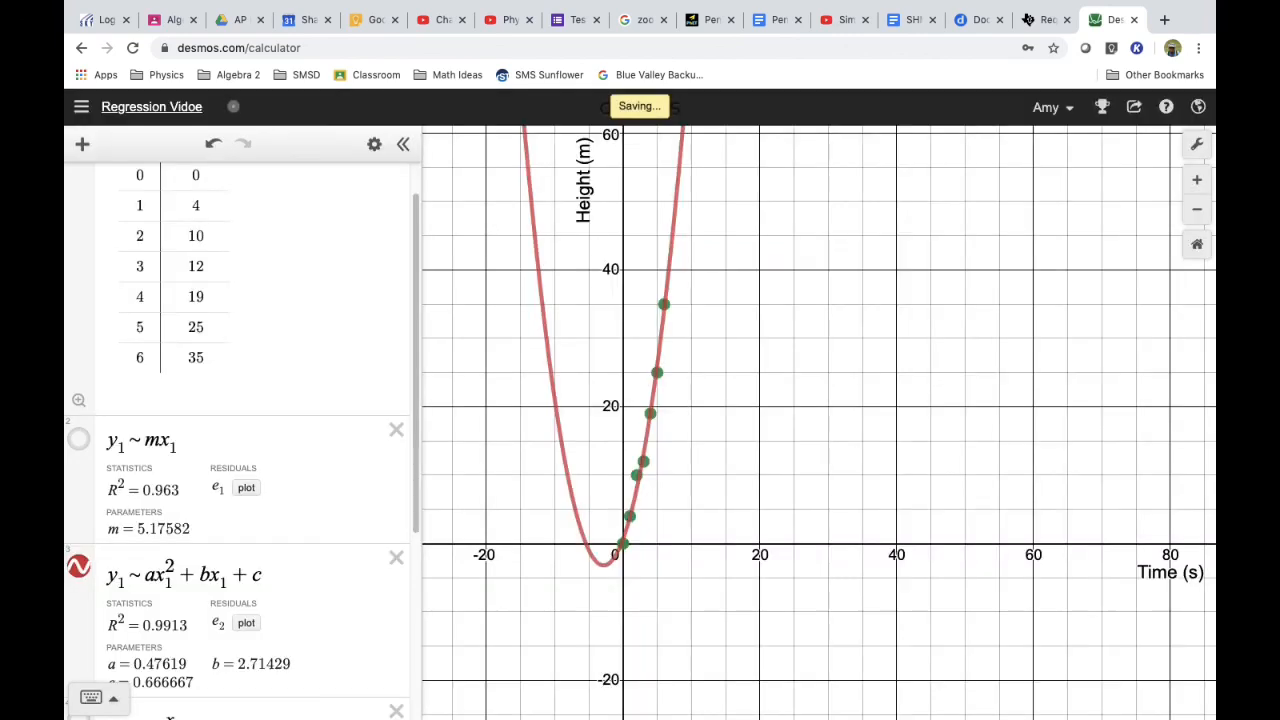